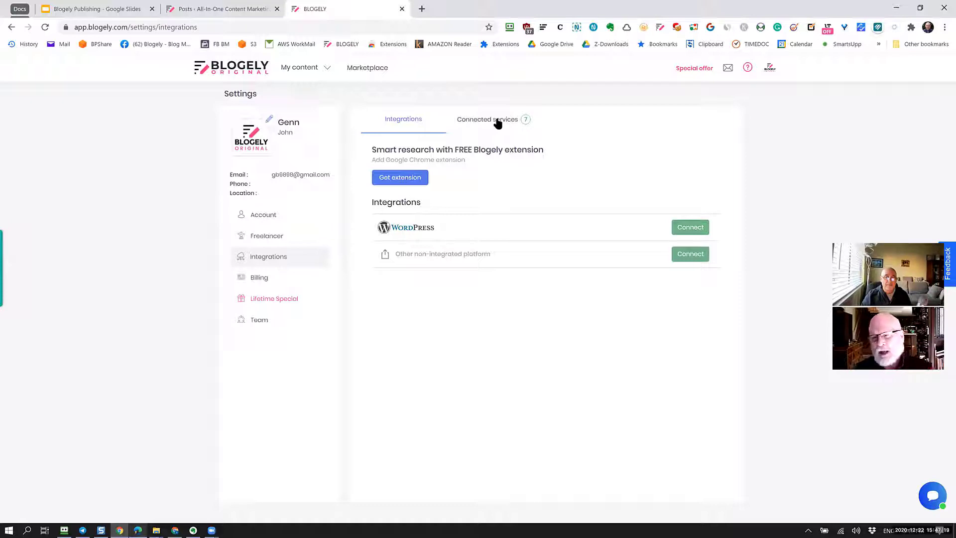
Show the list of connected services in Blogely's Integrations settings.
{"action": "left_click", "coordinate": [498, 123]}
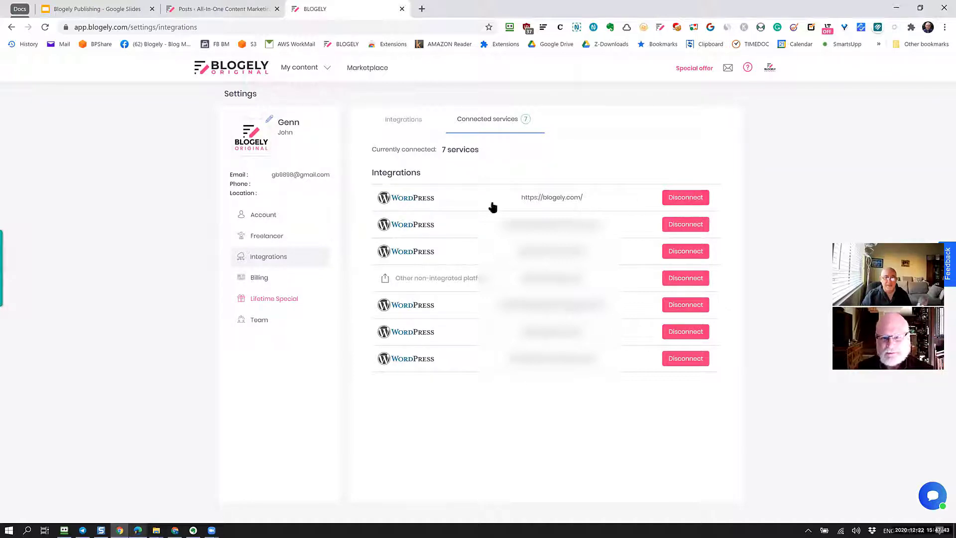
Disconnect the blogely.com WordPress integration and return to the available integrations list.
{"action": "left_click", "coordinate": [694, 200]}
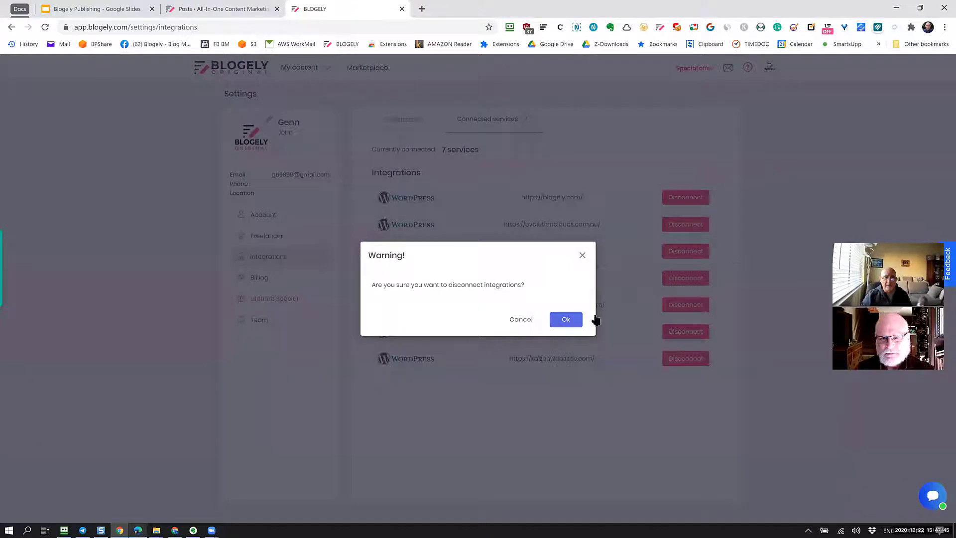
{"action": "left_click", "coordinate": [567, 321]}
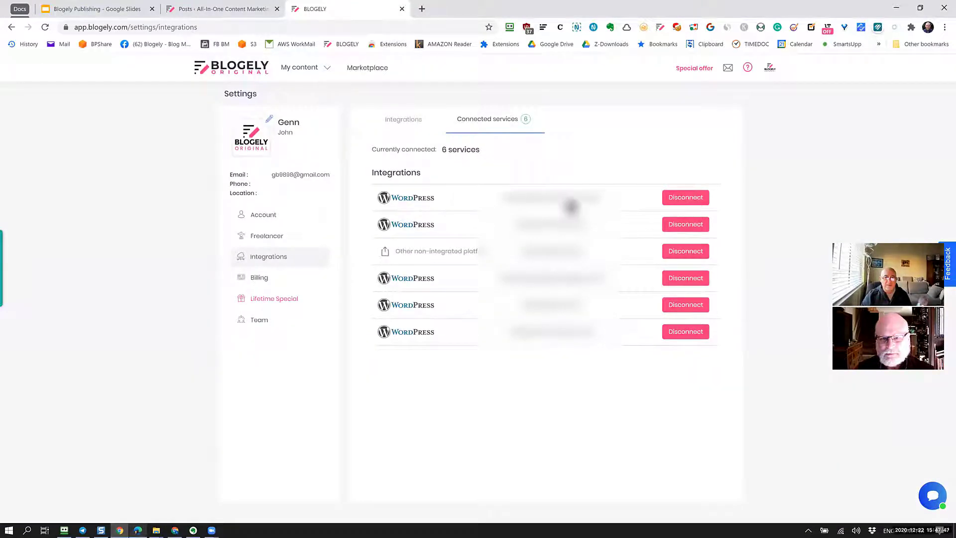
{"action": "left_click", "coordinate": [401, 118]}
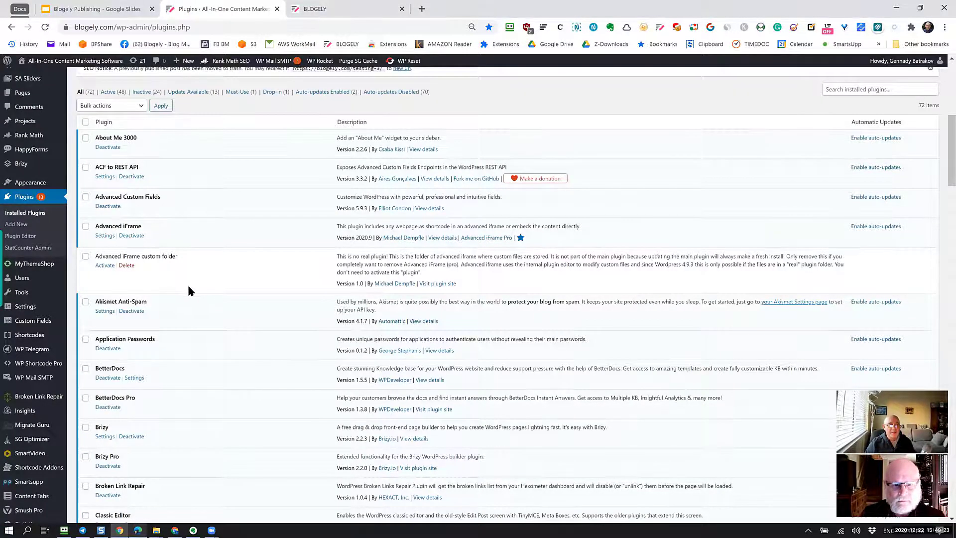
Deactivate and delete the Application Passwords plugin in WordPress.
{"action": "scroll", "coordinate": [188, 283], "scroll_direction": "down", "scroll_amount": 1}
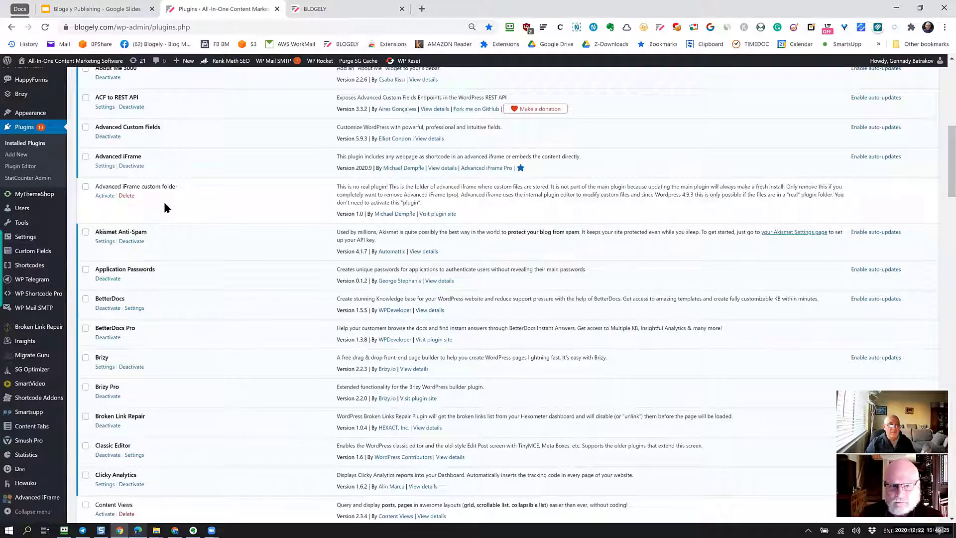
{"action": "left_click", "coordinate": [107, 278]}
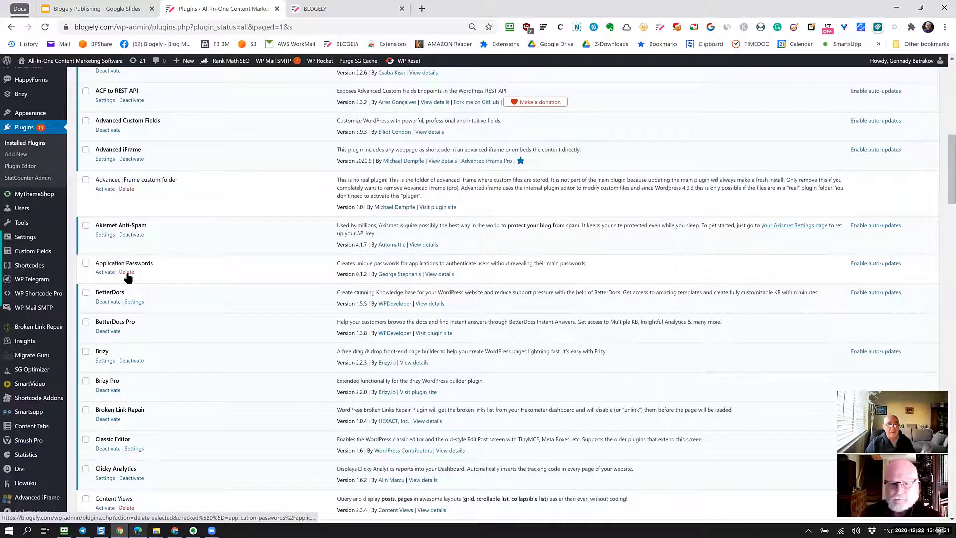
{"action": "left_click", "coordinate": [127, 274]}
{"action": "key", "text": "Return"}
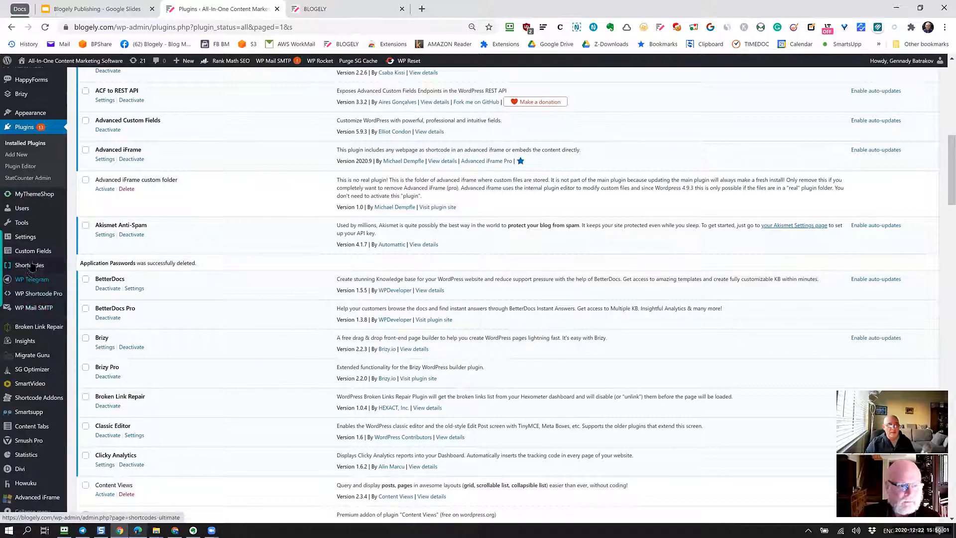
Go to your WordPress profile's Application Passwords section.
{"action": "mouse_move", "coordinate": [33, 223]}
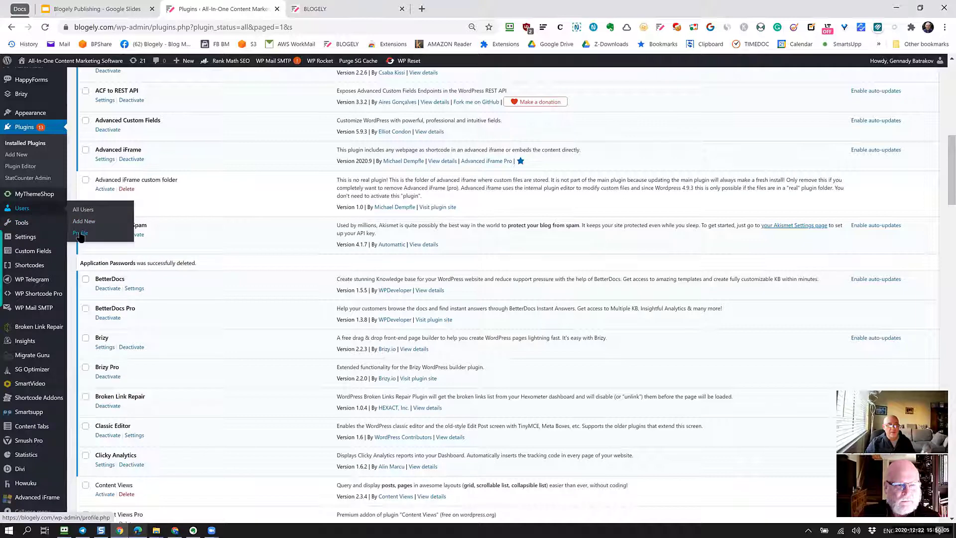
{"action": "left_click", "coordinate": [386, 245]}
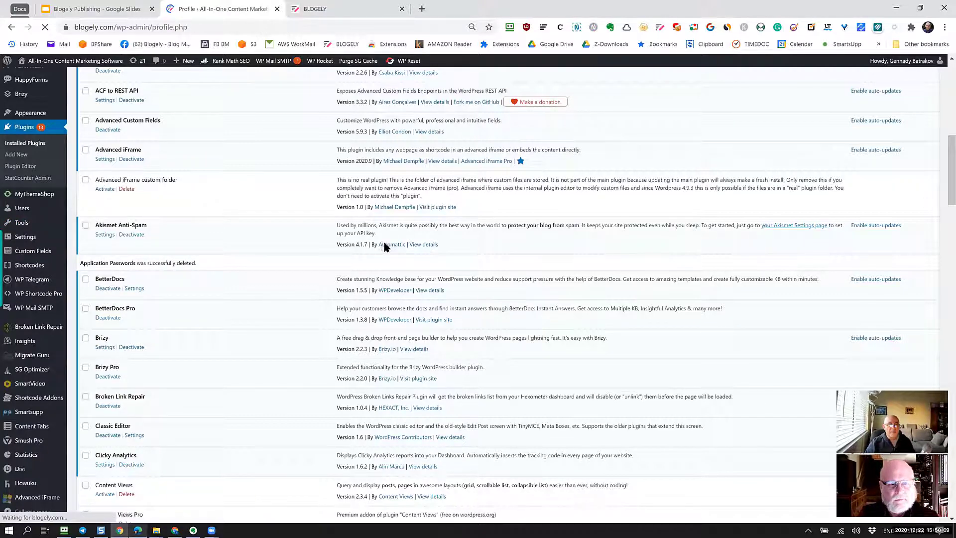
{"action": "scroll", "coordinate": [383, 242], "scroll_direction": "down", "scroll_amount": 15}
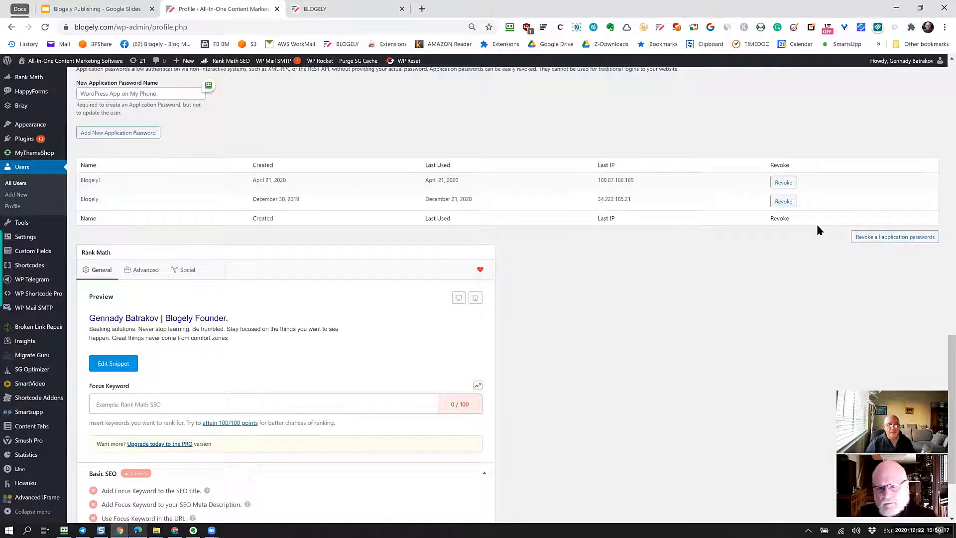
Revoke all existing application passwords and generate a new one named Blogely.
{"action": "left_click", "coordinate": [892, 240]}
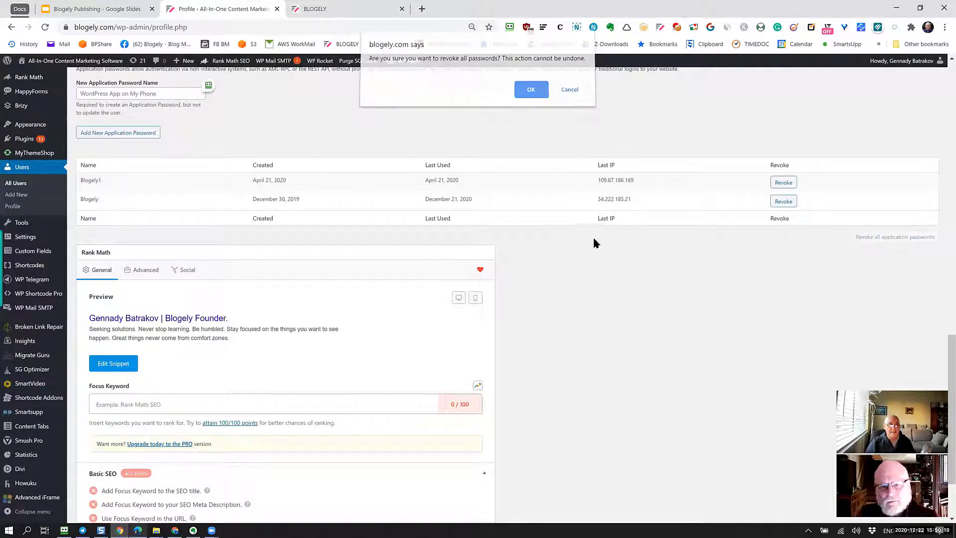
{"action": "key", "text": "Return"}
{"action": "scroll", "coordinate": [583, 246], "scroll_direction": "up", "scroll_amount": 1}
{"action": "scroll", "coordinate": [574, 252], "scroll_direction": "up", "scroll_amount": 4}
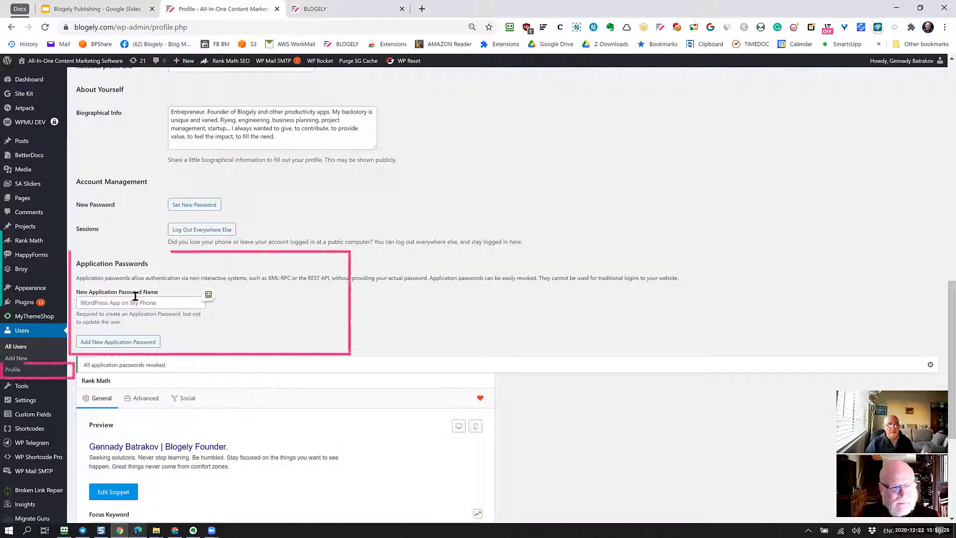
{"action": "left_click_drag", "start_coordinate": [76, 263], "coordinate": [153, 269]}
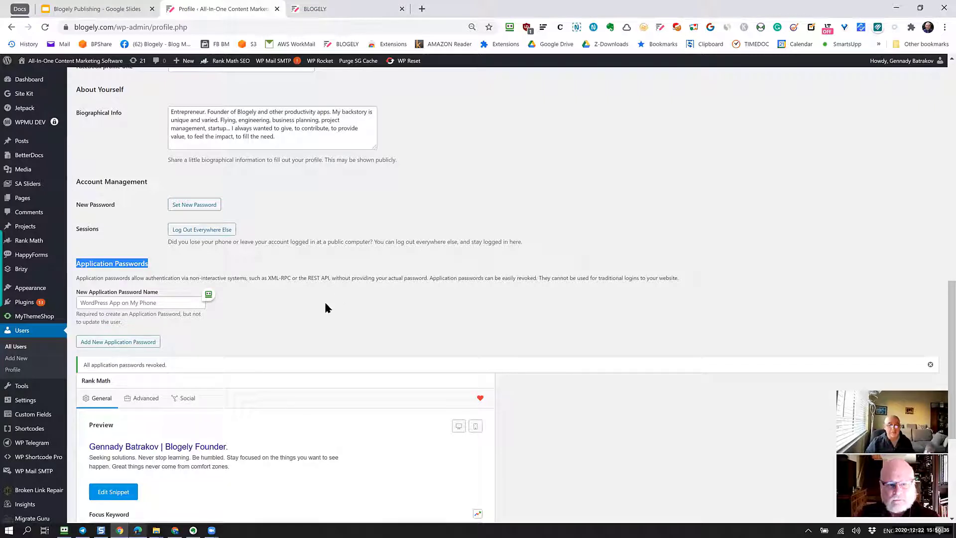
{"action": "key", "text": "Tab"}
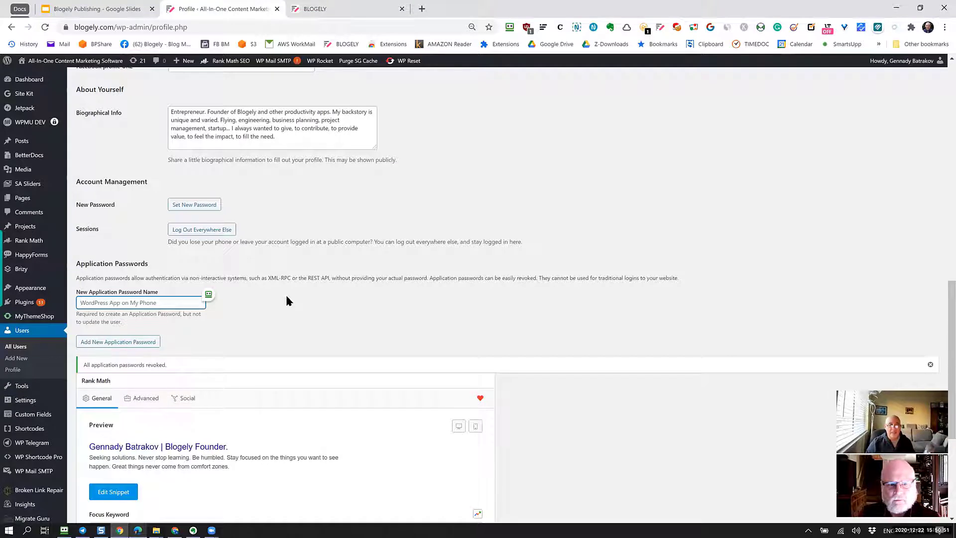
{"action": "type", "text": "Bl"}
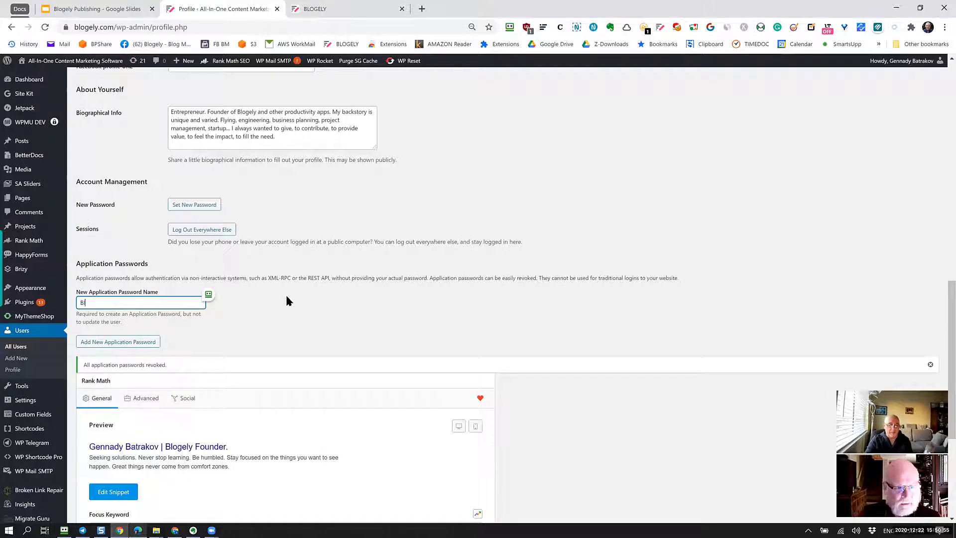
{"action": "type", "text": "ogely"}
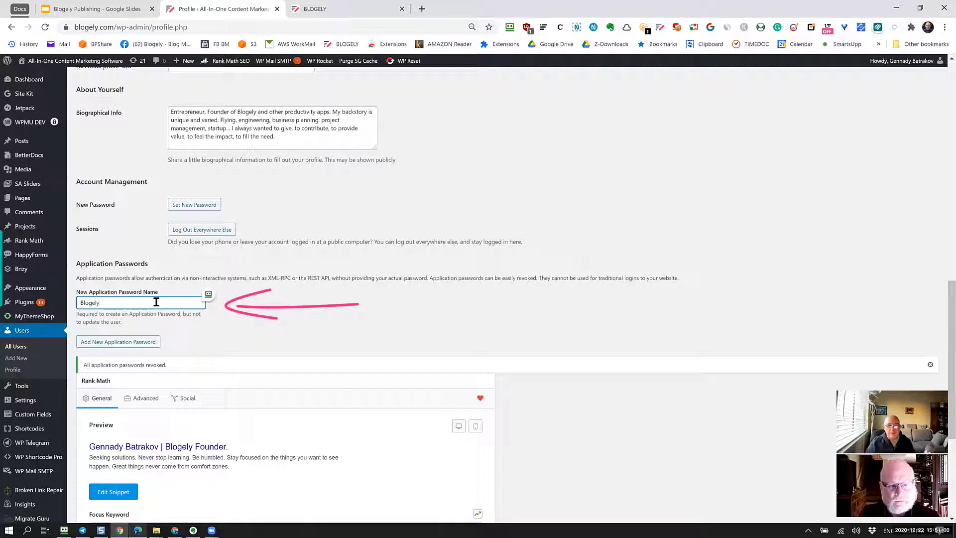
{"action": "left_click", "coordinate": [133, 339]}
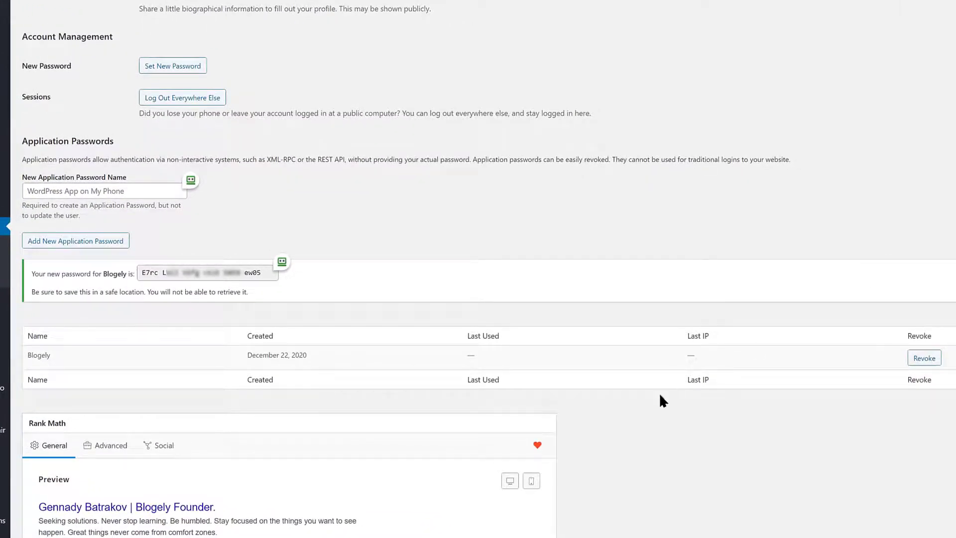
Select the newly generated Blogely application password to copy it.
{"action": "left_click_drag", "start_coordinate": [141, 272], "coordinate": [278, 272]}
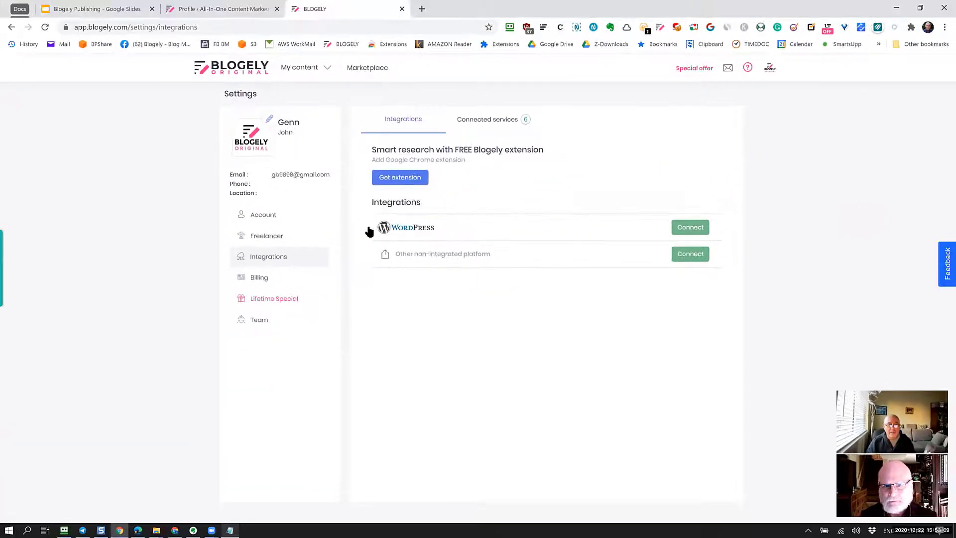
Reconnect blogely.com as a WordPress service, confirm it is listed, then go to Articles.
{"action": "left_click", "coordinate": [690, 227]}
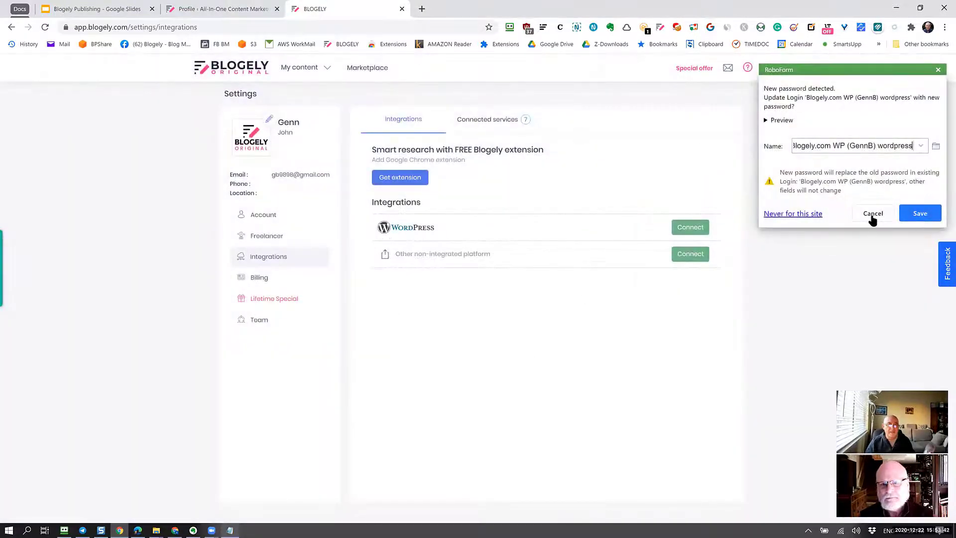
{"action": "left_click", "coordinate": [872, 215]}
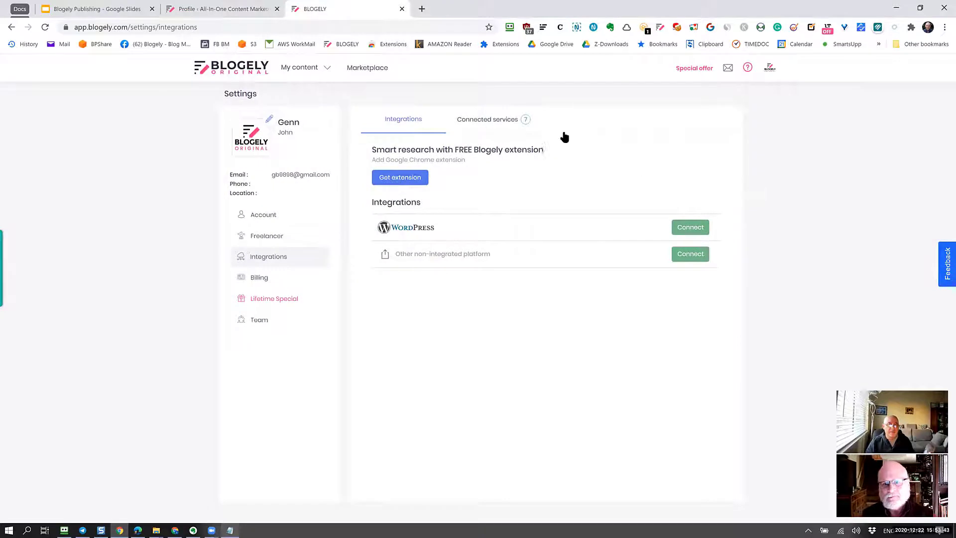
{"action": "left_click", "coordinate": [498, 123]}
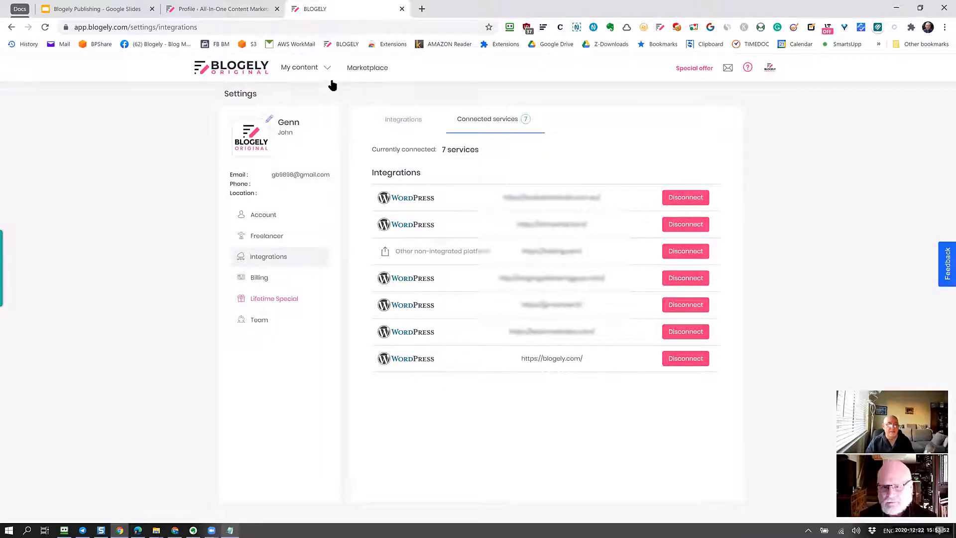
{"action": "left_click", "coordinate": [313, 68]}
{"action": "left_click", "coordinate": [308, 94]}
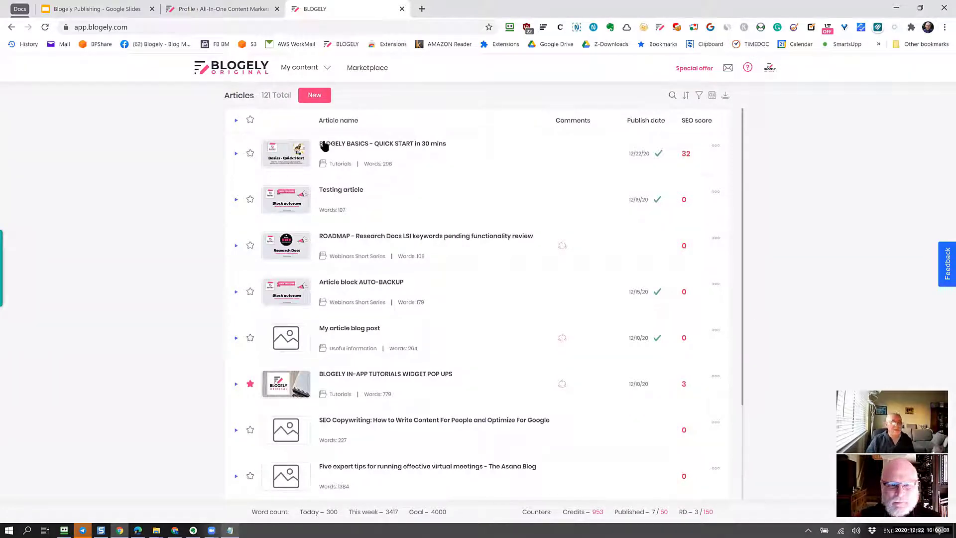
Create the article 'Article testing' with a Testing block holding the pasted text.
{"action": "left_click", "coordinate": [320, 98]}
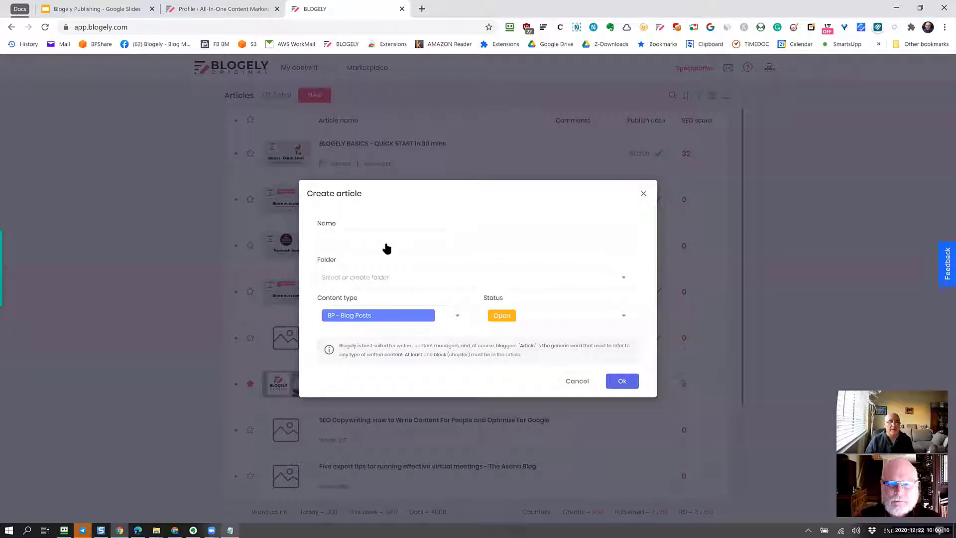
{"action": "type", "text": "A"}
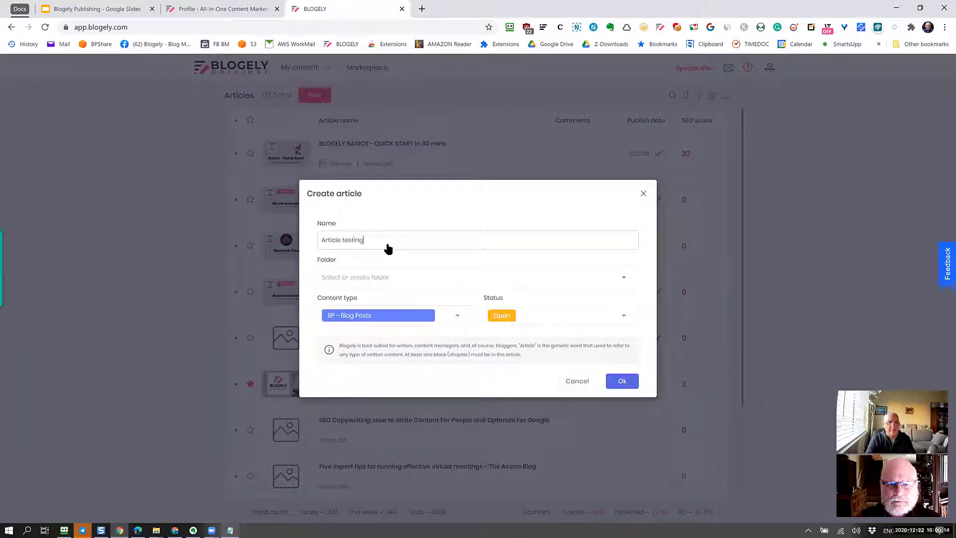
{"action": "type", "text": "rticle testing"}
{"action": "left_click", "coordinate": [631, 383]}
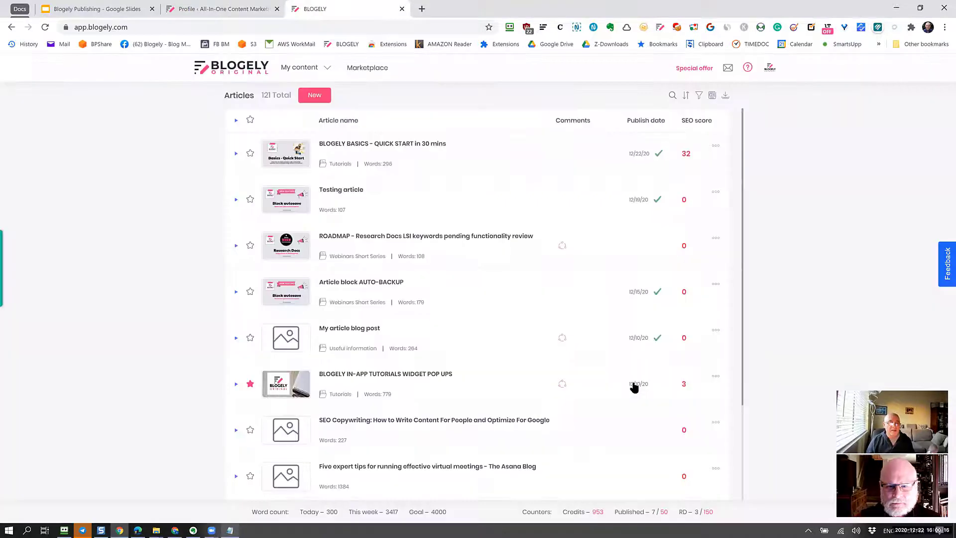
{"action": "left_click", "coordinate": [217, 133]}
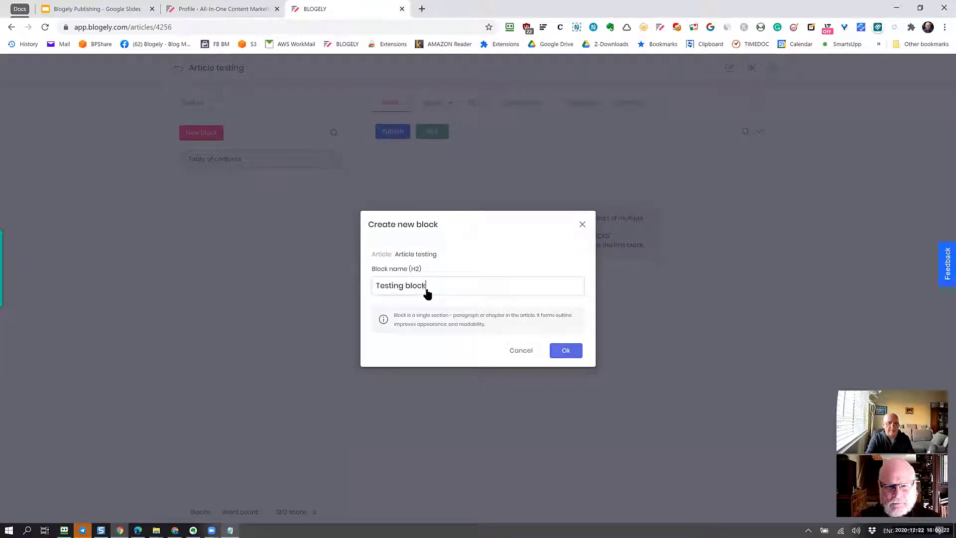
{"action": "left_click", "coordinate": [577, 355]}
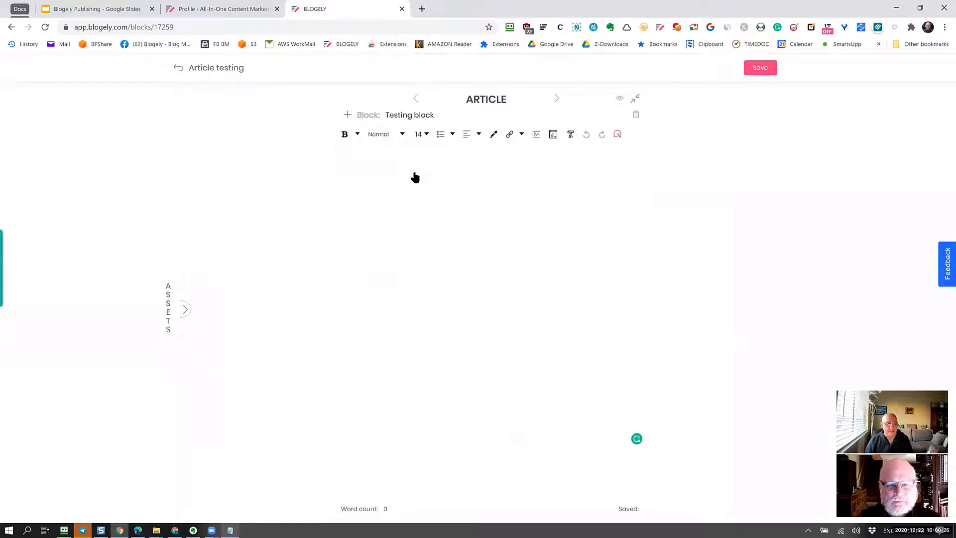
{"action": "key", "text": "ctrl+v"}
Merge the Our uniqueness paragraph into the blockquote and save the block.
{"action": "left_click", "coordinate": [472, 266]}
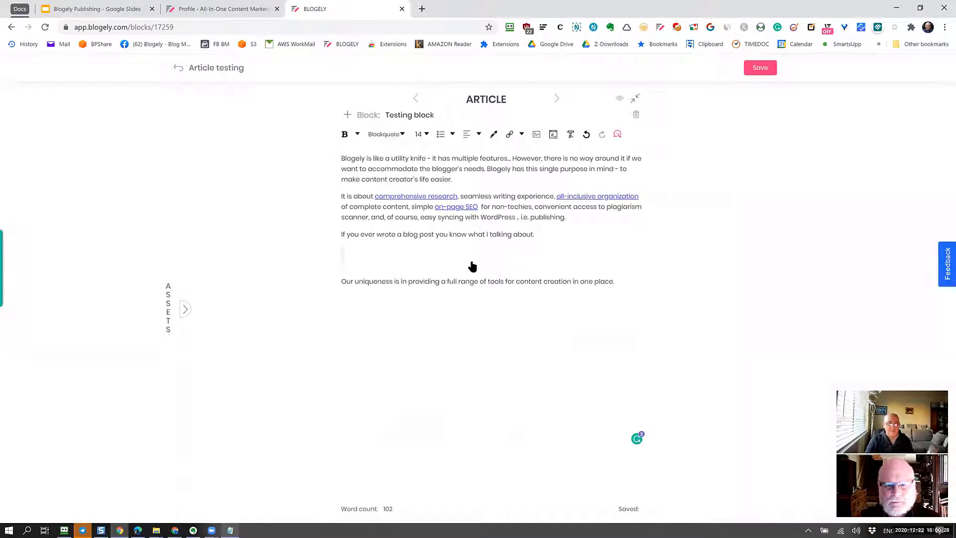
{"action": "key", "text": "Delete"}
{"action": "left_click", "coordinate": [579, 249]}
{"action": "left_click", "coordinate": [579, 252]}
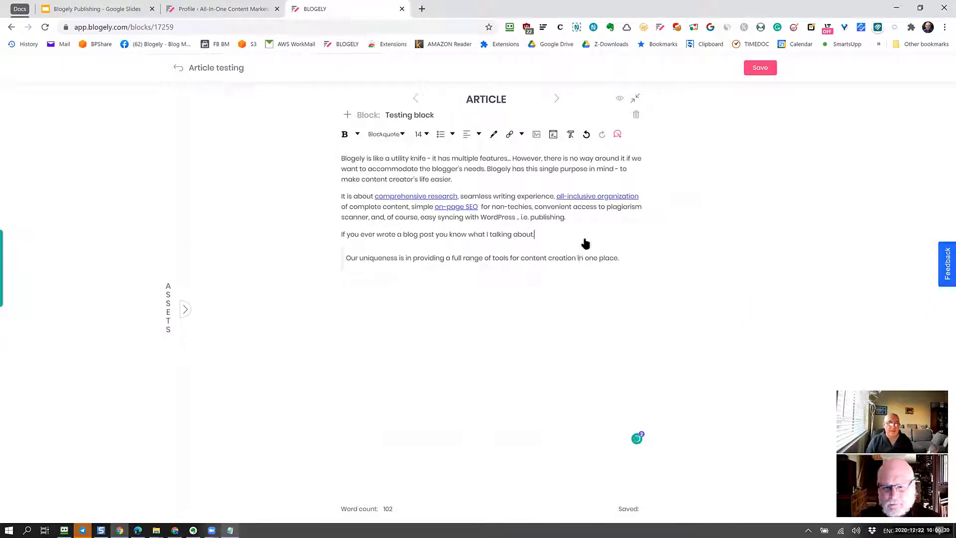
{"action": "left_click", "coordinate": [761, 68]}
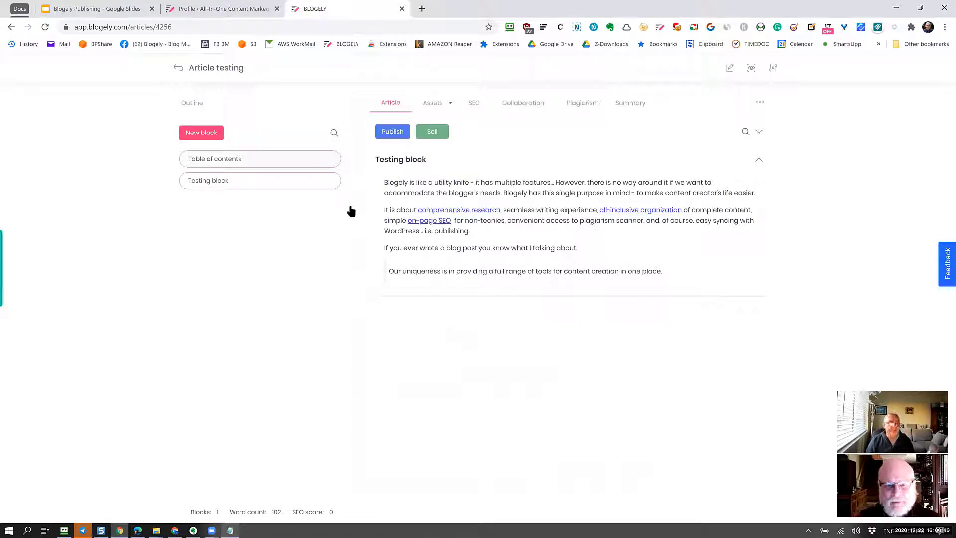
Create a new block named 'Block for test' after the Testing block.
{"action": "left_click", "coordinate": [495, 297]}
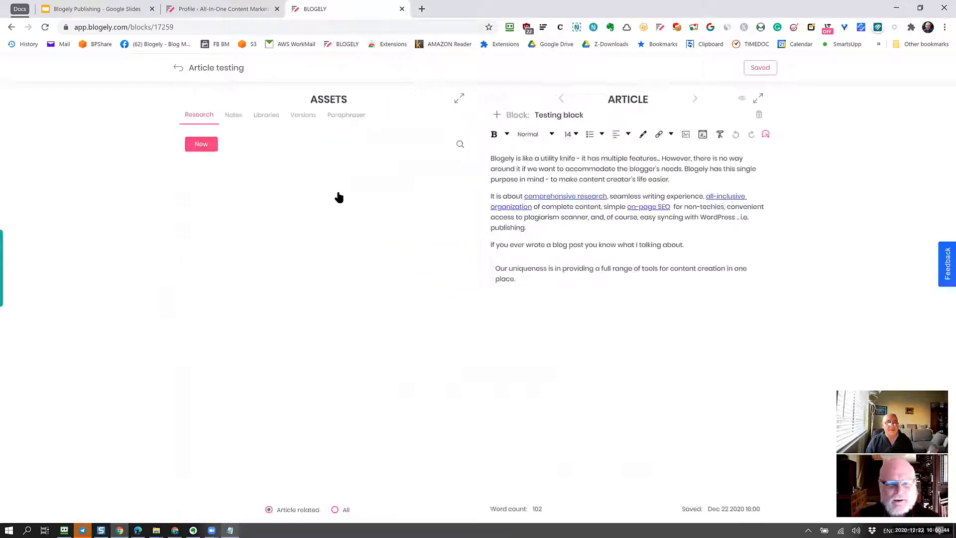
{"action": "left_click", "coordinate": [497, 115]}
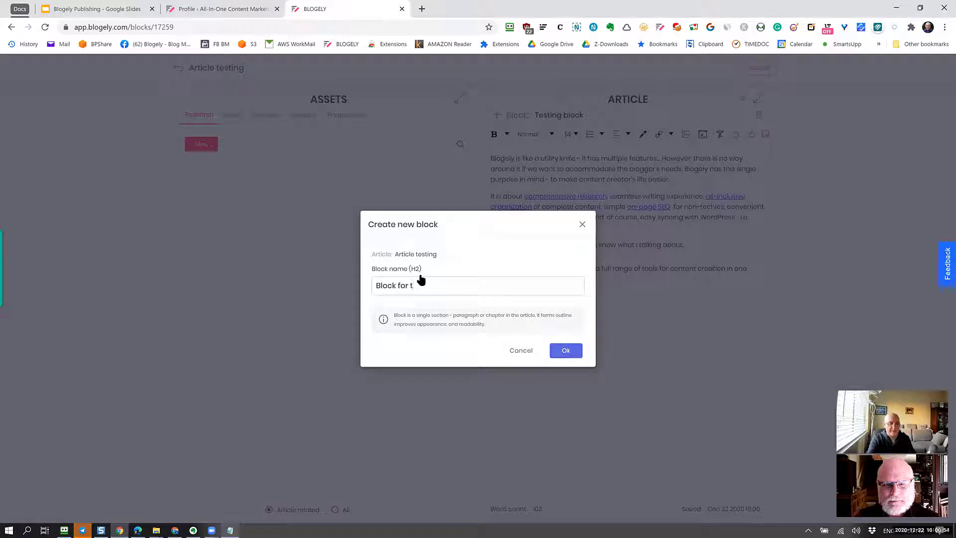
{"action": "type", "text": "Block for test"}
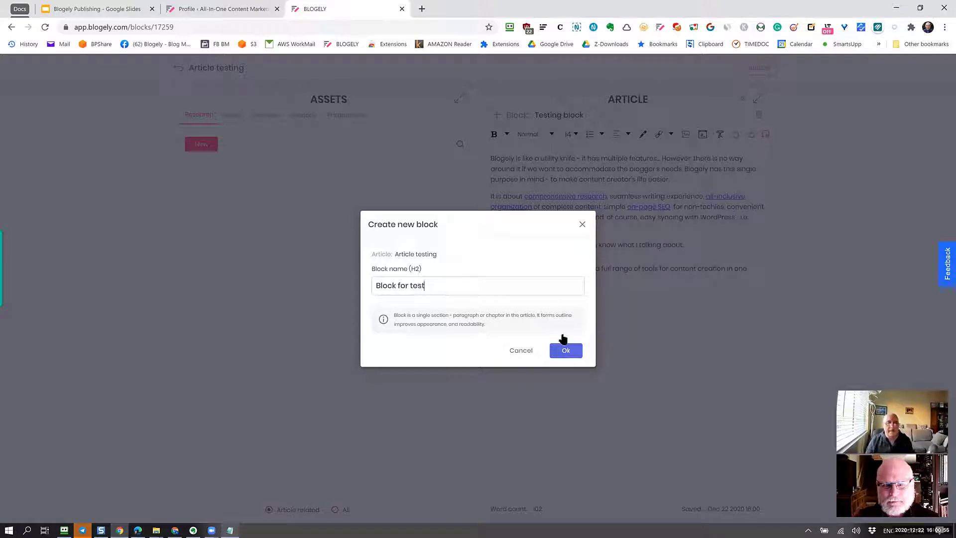
{"action": "left_click", "coordinate": [564, 351]}
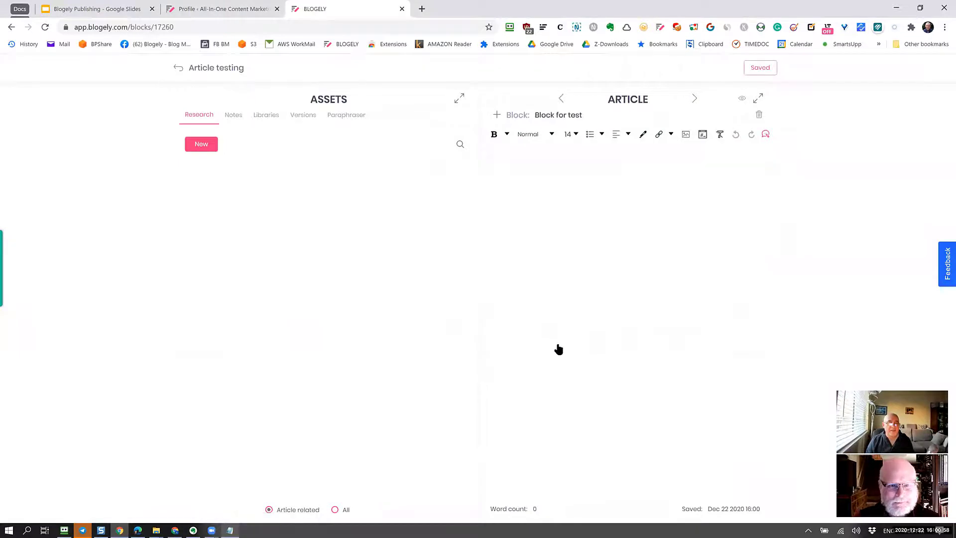
Add the colourful snowflake image from a Pixabay 'christmas' search to the library.
{"action": "left_click", "coordinate": [266, 115]}
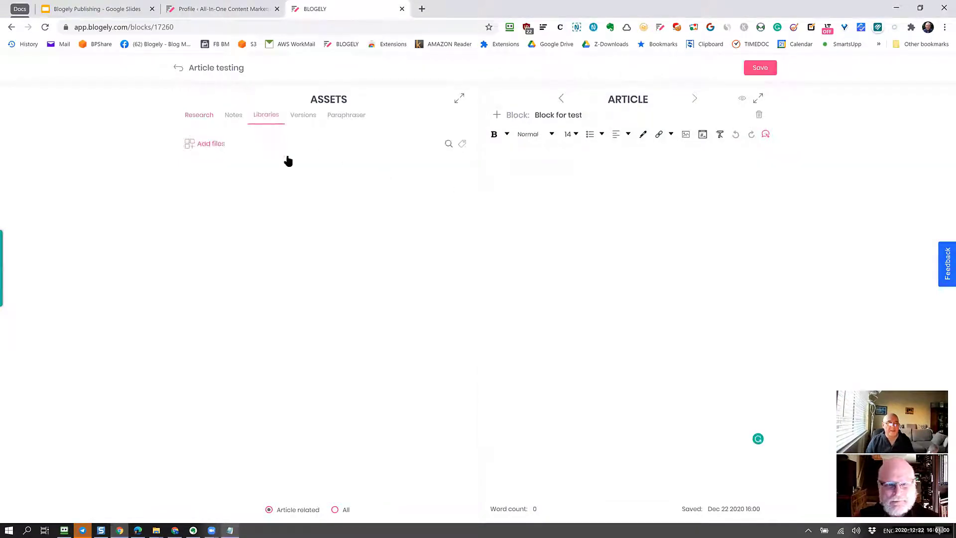
{"action": "left_click", "coordinate": [201, 145]}
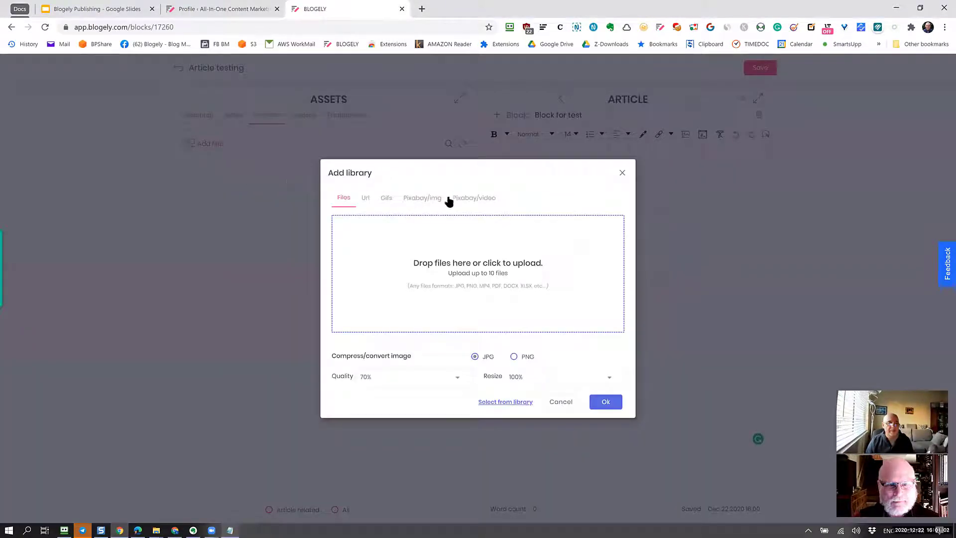
{"action": "left_click", "coordinate": [417, 199]}
{"action": "scroll", "coordinate": [394, 295], "scroll_direction": "down", "scroll_amount": 3}
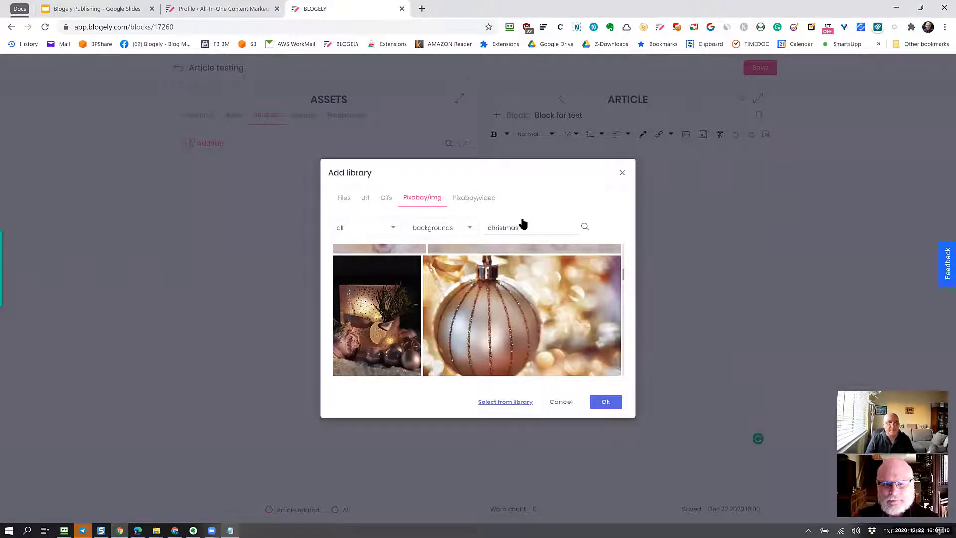
{"action": "key", "text": "Return"}
{"action": "scroll", "coordinate": [495, 305], "scroll_direction": "down", "scroll_amount": 10}
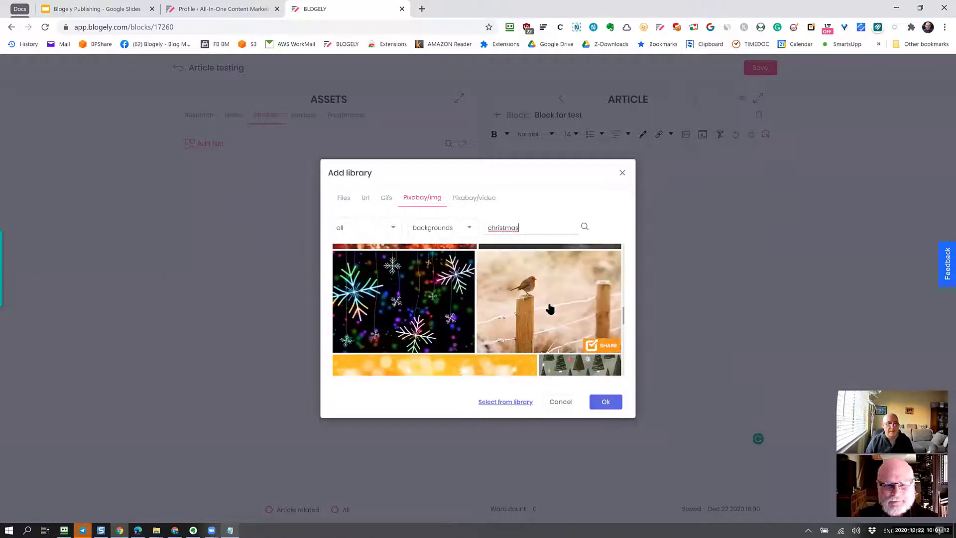
{"action": "left_click", "coordinate": [430, 313]}
{"action": "left_click", "coordinate": [606, 402]}
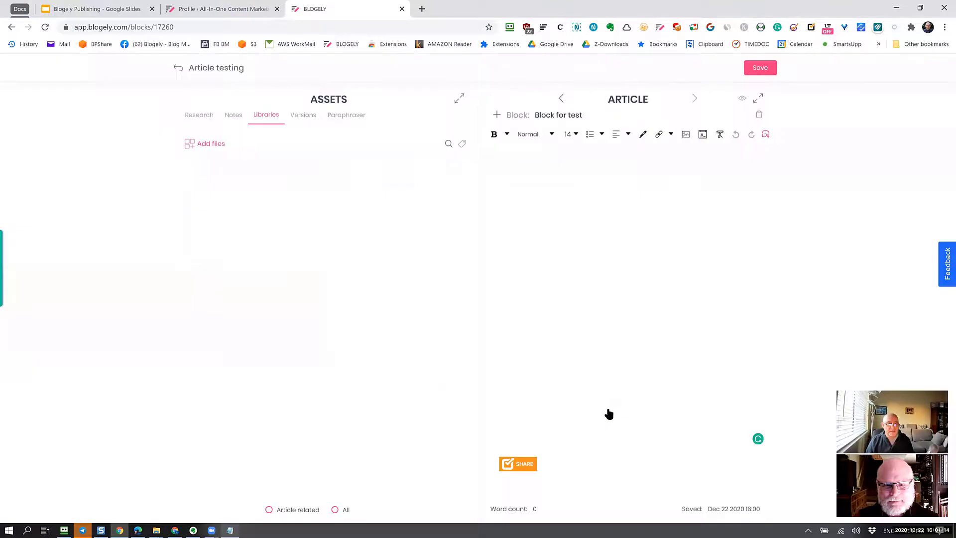
Insert the snowflake image into Block for test and save the block.
{"action": "left_click", "coordinate": [262, 183]}
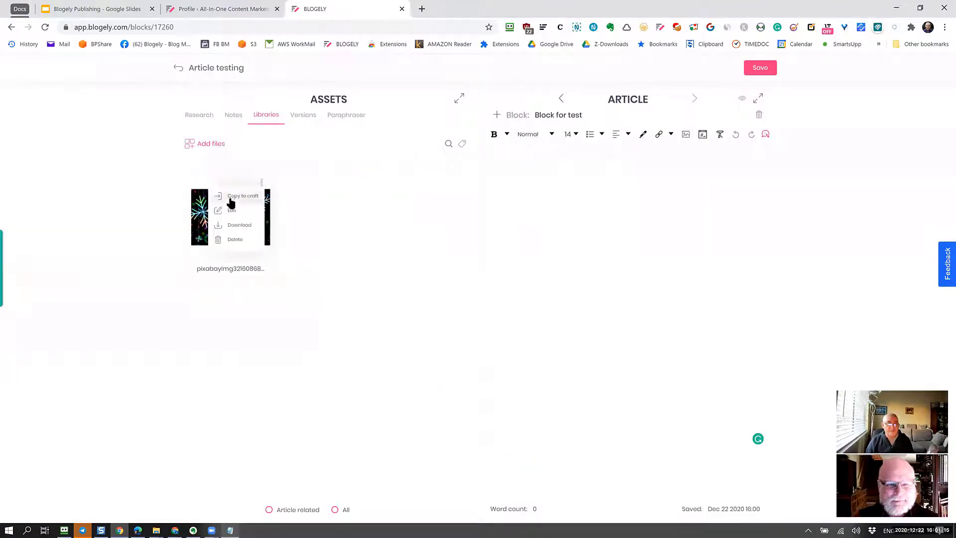
{"action": "left_click", "coordinate": [230, 197]}
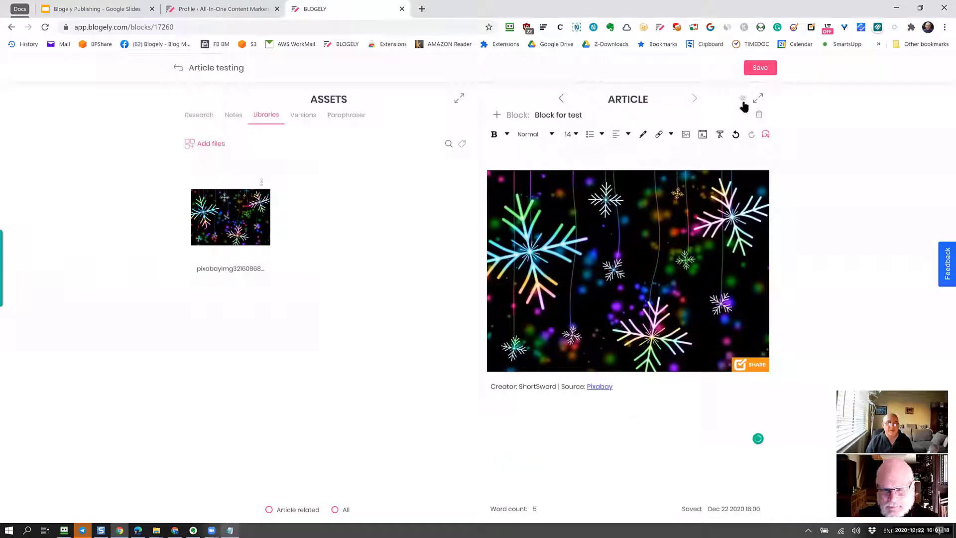
{"action": "left_click", "coordinate": [761, 68]}
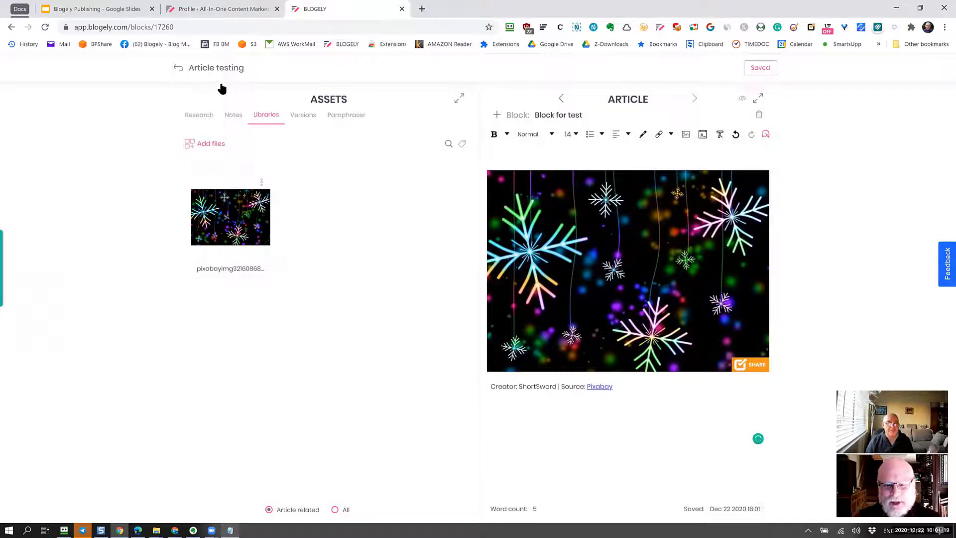
{"action": "left_click", "coordinate": [179, 68]}
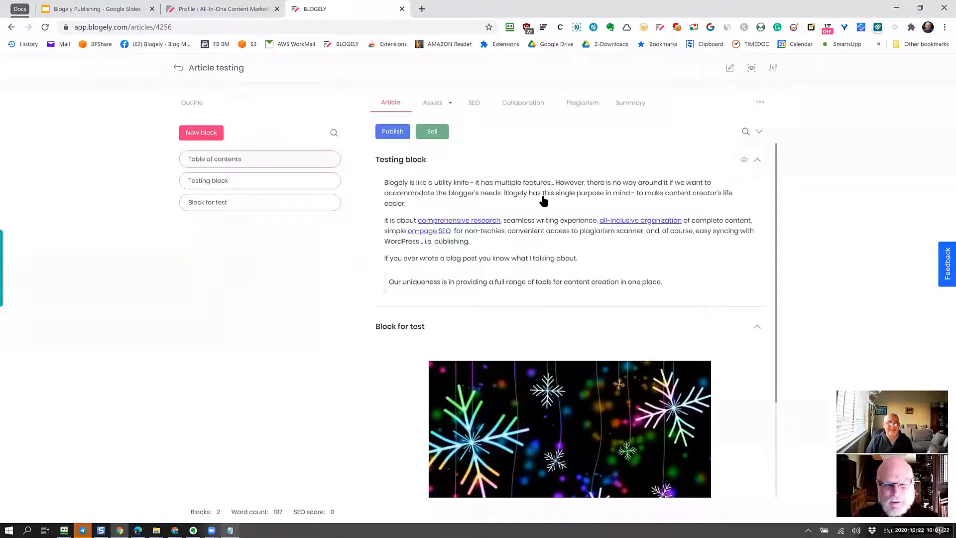
Review both blocks of the article, then open the Send to CMS page.
{"action": "scroll", "coordinate": [544, 203], "scroll_direction": "down", "scroll_amount": 3}
{"action": "scroll", "coordinate": [540, 246], "scroll_direction": "up", "scroll_amount": 3}
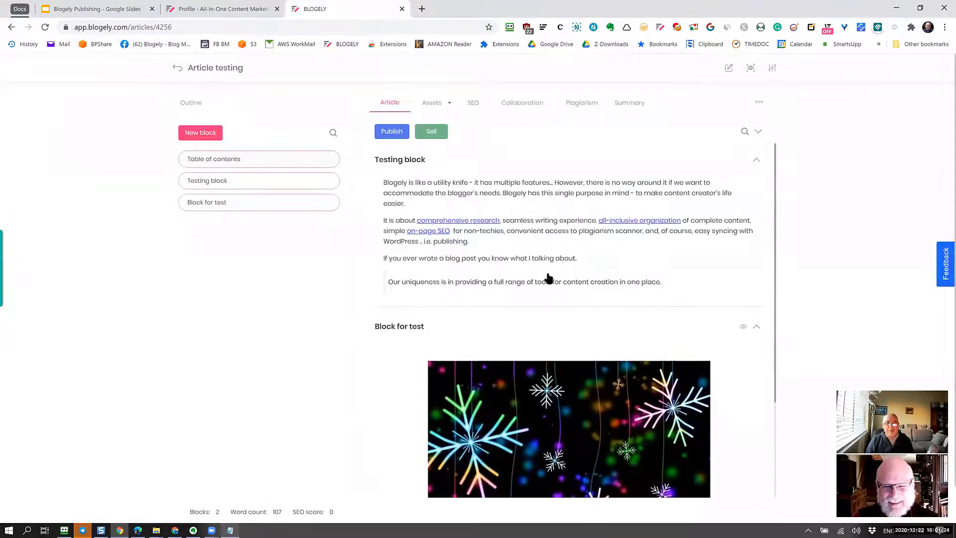
{"action": "scroll", "coordinate": [545, 205], "scroll_direction": "down", "scroll_amount": 3}
{"action": "scroll", "coordinate": [543, 204], "scroll_direction": "up", "scroll_amount": 3}
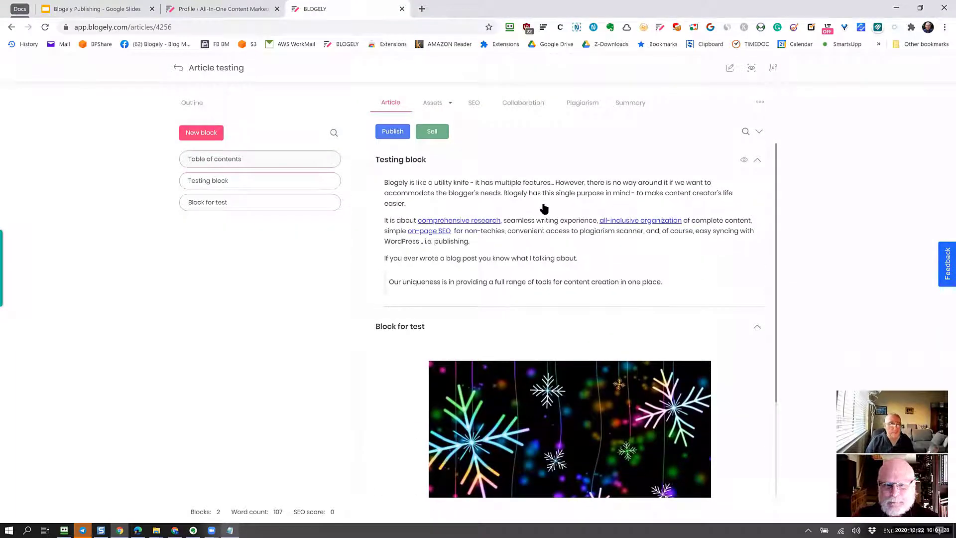
{"action": "left_click", "coordinate": [393, 132]}
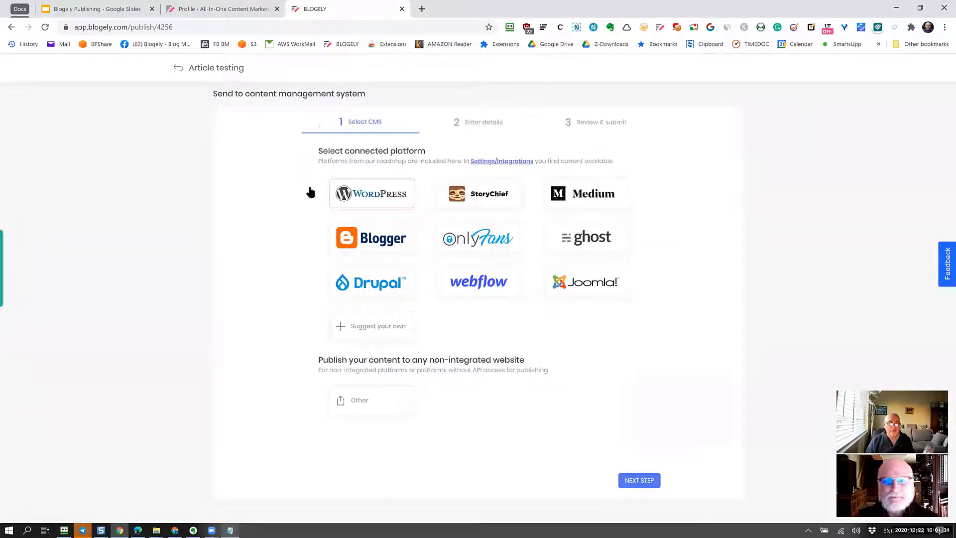
{"action": "left_click", "coordinate": [649, 483]}
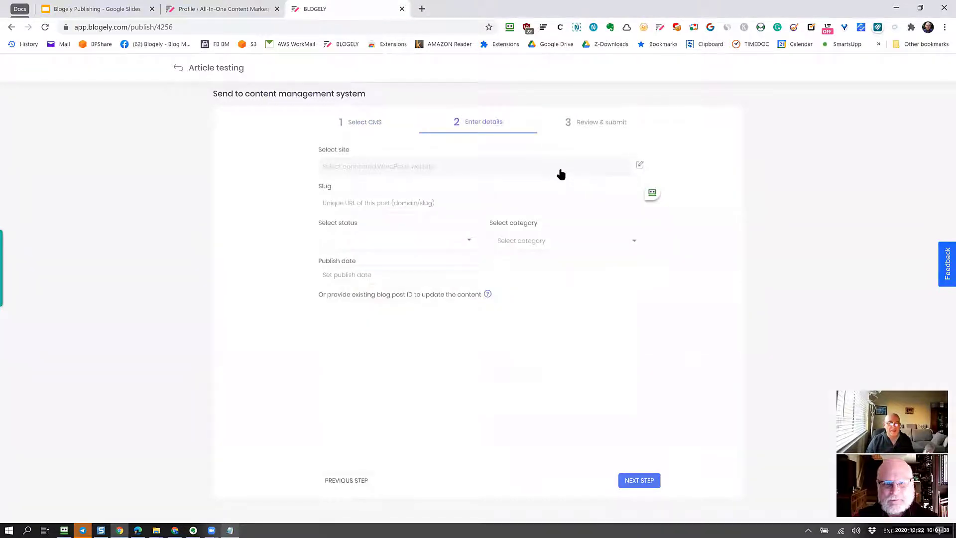
{"action": "left_click", "coordinate": [561, 173]}
{"action": "left_click", "coordinate": [475, 278]}
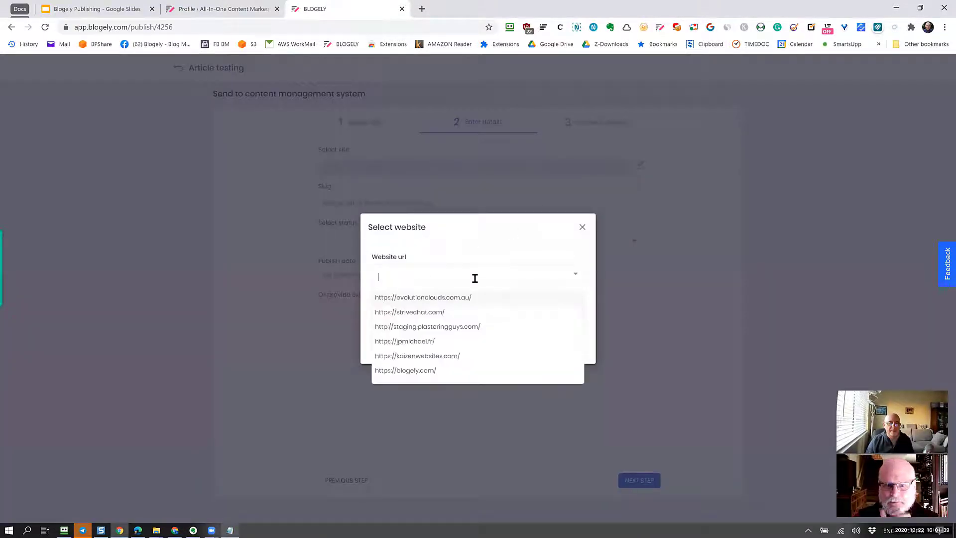
{"action": "left_click", "coordinate": [426, 372]}
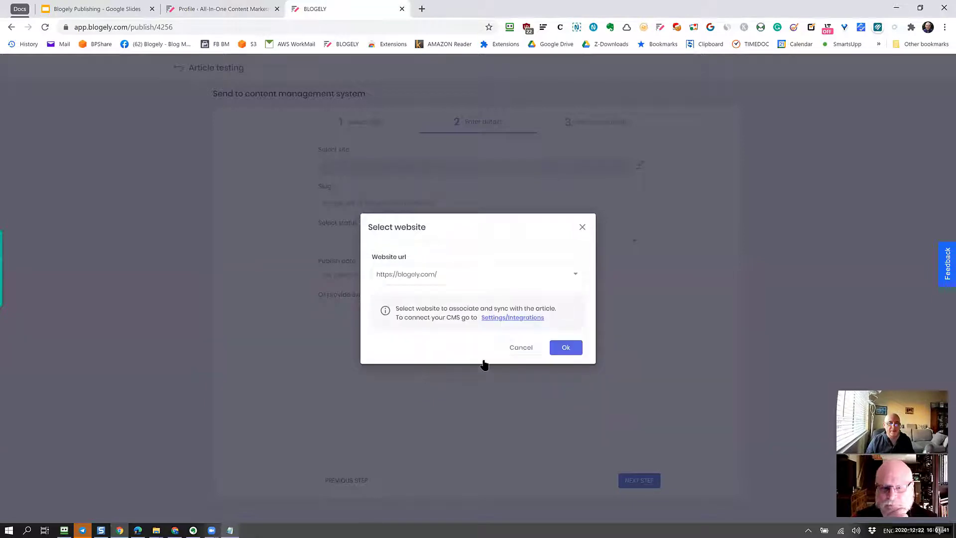
{"action": "left_click", "coordinate": [566, 348]}
Set the post slug to test-1212 and the status to Published.
{"action": "left_click", "coordinate": [370, 203]}
{"action": "type", "text": "t"}
{"action": "key", "text": "BackSpace"}
{"action": "type", "text": "test-1212"}
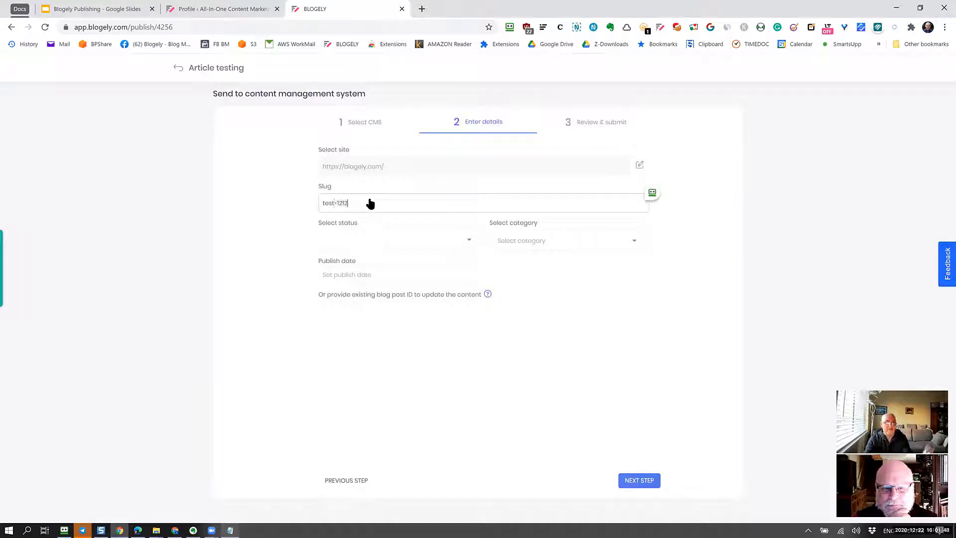
{"action": "left_click", "coordinate": [384, 239]}
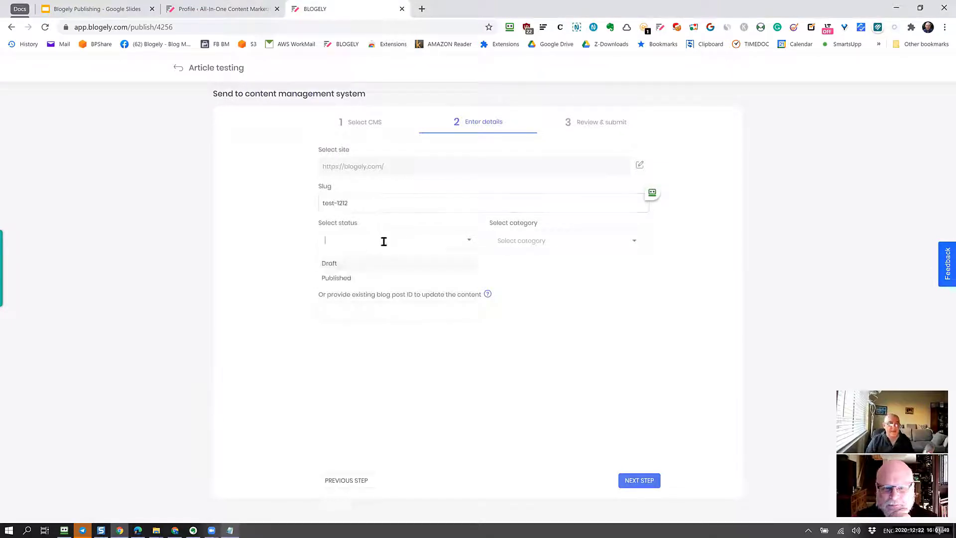
{"action": "left_click", "coordinate": [378, 278]}
Set the category to Marketing and publish date to Dec 22 2020, then continue to review.
{"action": "left_click", "coordinate": [546, 241]}
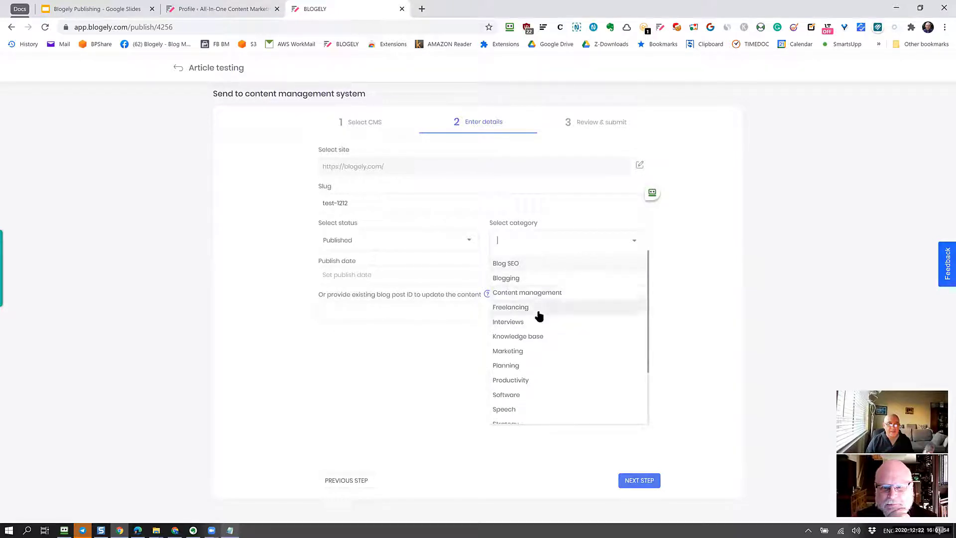
{"action": "left_click", "coordinate": [538, 323]}
{"action": "left_click", "coordinate": [535, 241]}
{"action": "left_click", "coordinate": [538, 244]}
{"action": "left_click", "coordinate": [536, 352]}
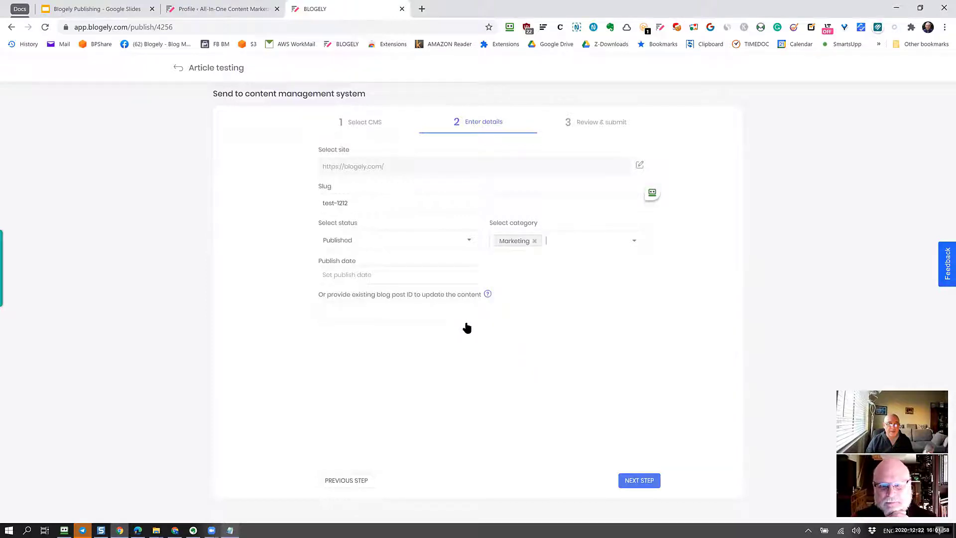
{"action": "left_click", "coordinate": [348, 277]}
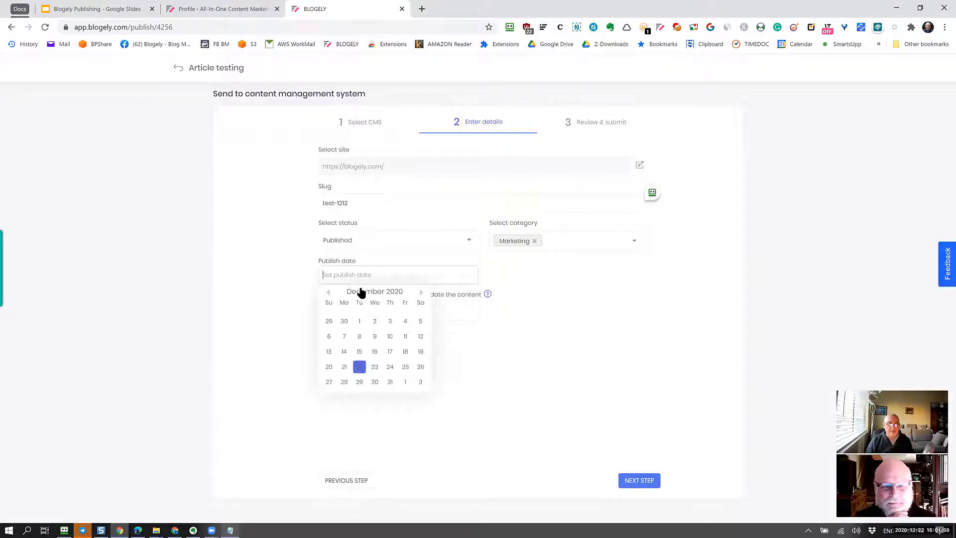
{"action": "left_click", "coordinate": [360, 367]}
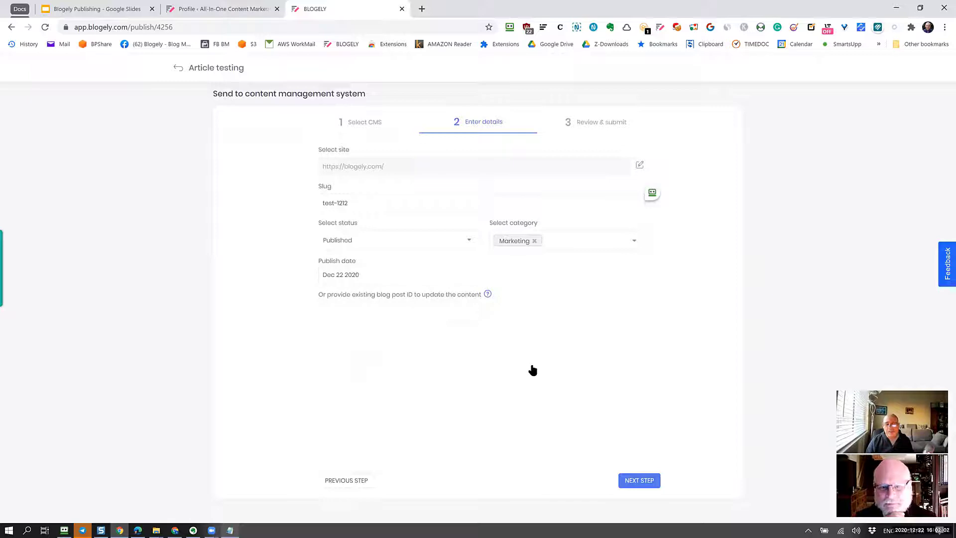
{"action": "left_click", "coordinate": [642, 481]}
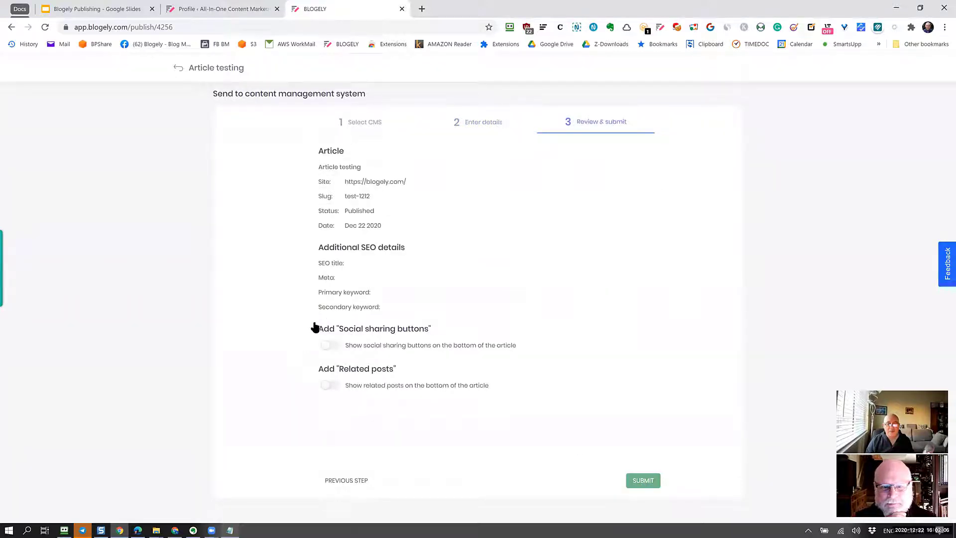
Submit the Article testing post to WordPress, then go back to the WordPress admin.
{"action": "left_click", "coordinate": [640, 481]}
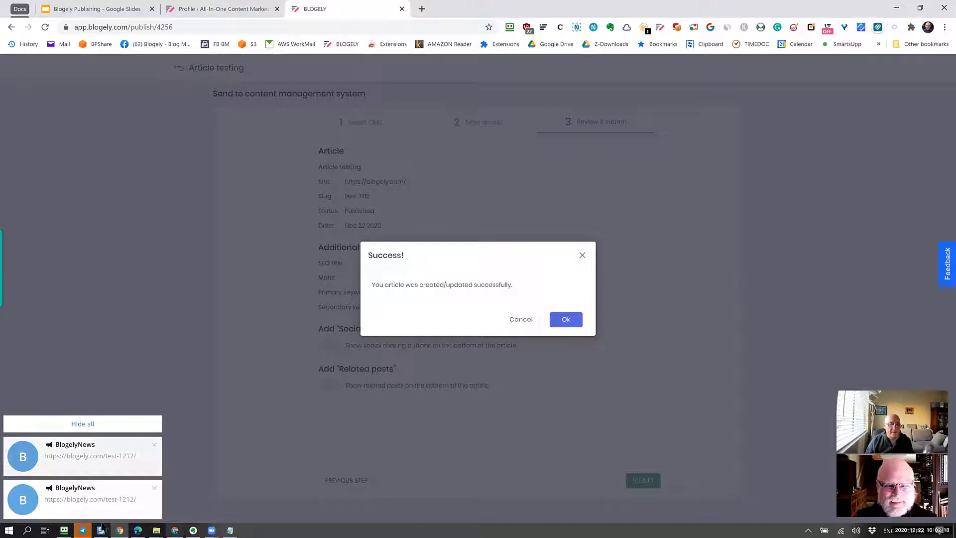
{"action": "left_click", "coordinate": [118, 529]}
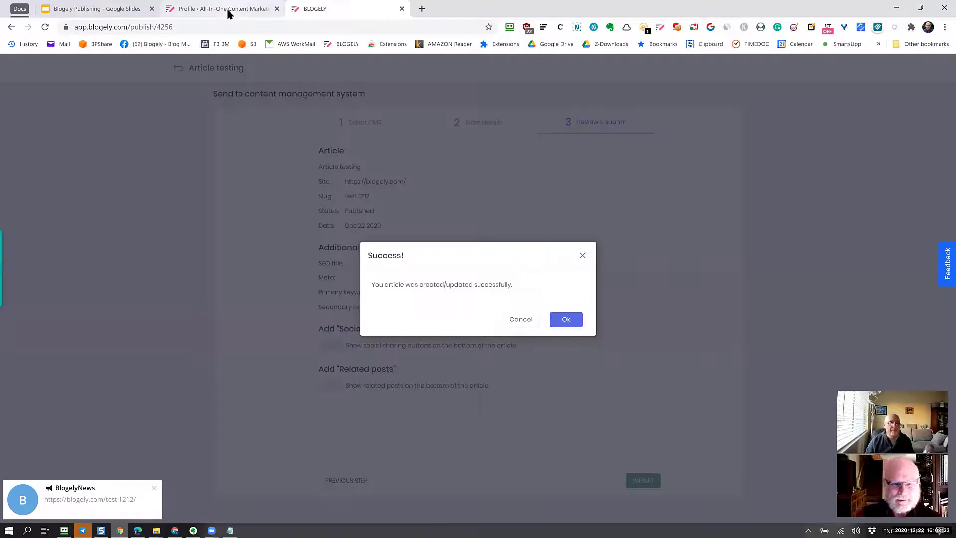
{"action": "left_click", "coordinate": [226, 9]}
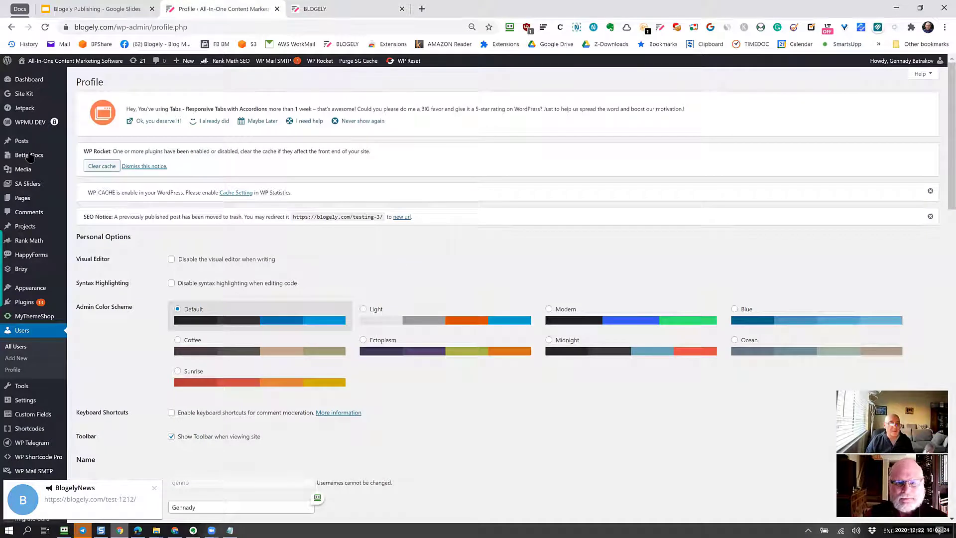
Open Article testing's live page at blogely.com/test-1212 in a new tab from All Posts.
{"action": "mouse_move", "coordinate": [60, 142]}
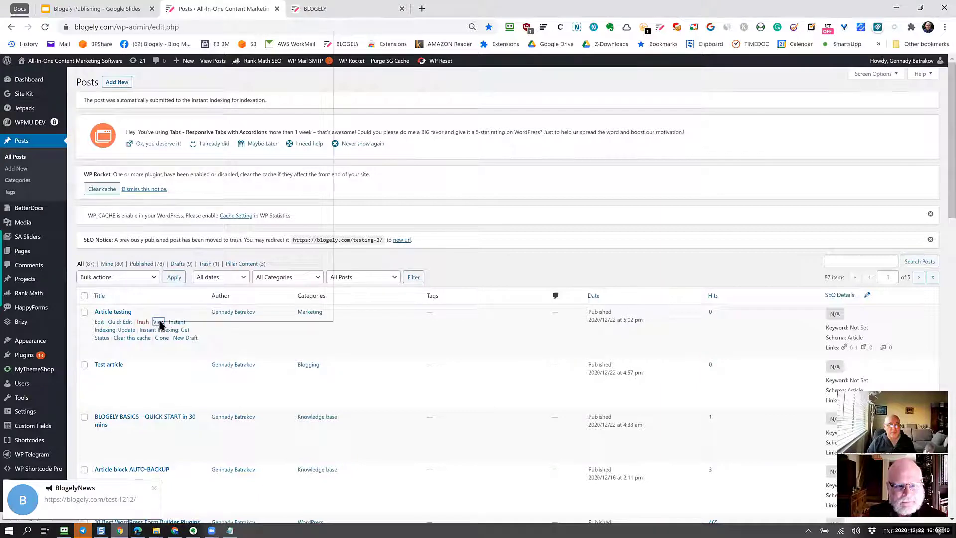
{"action": "right_click", "coordinate": [159, 325]}
{"action": "left_click", "coordinate": [217, 36]}
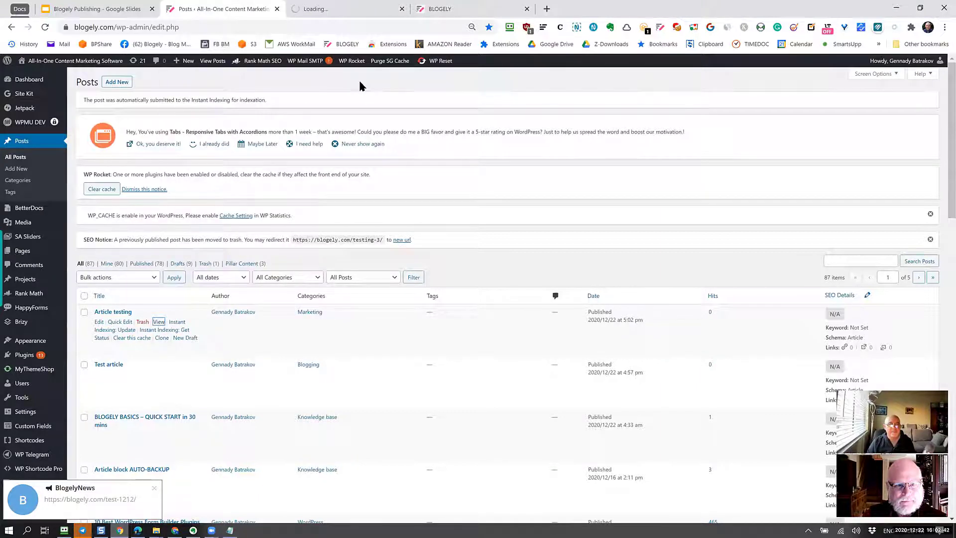
{"action": "left_click", "coordinate": [341, 10]}
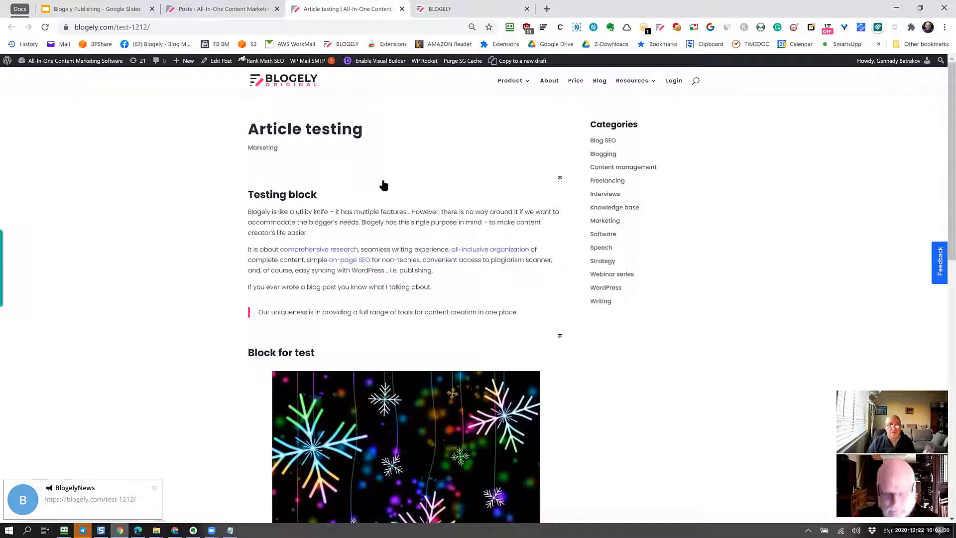
Scroll through the live post to check the Testing text and snowflake image.
{"action": "scroll", "coordinate": [424, 207], "scroll_direction": "down", "scroll_amount": 4}
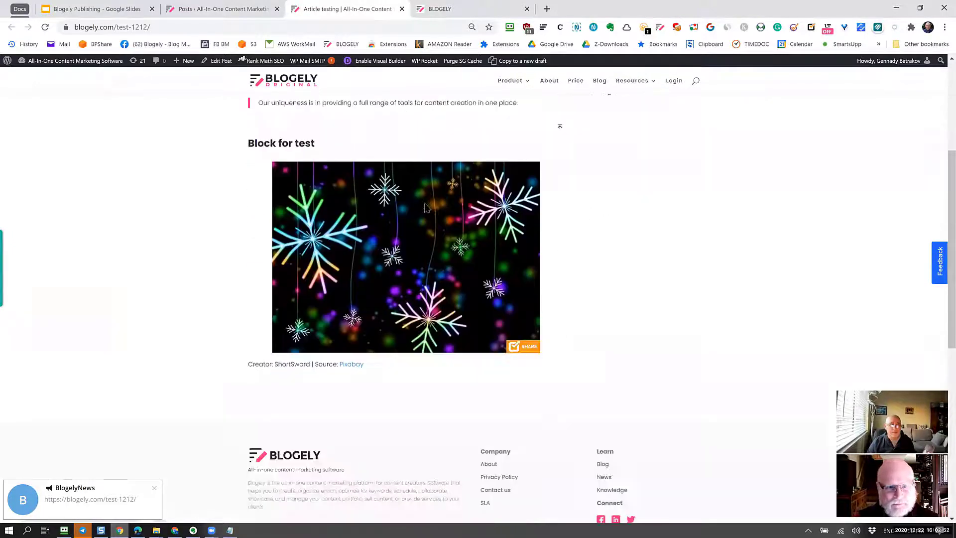
{"action": "scroll", "coordinate": [426, 208], "scroll_direction": "up", "scroll_amount": 3}
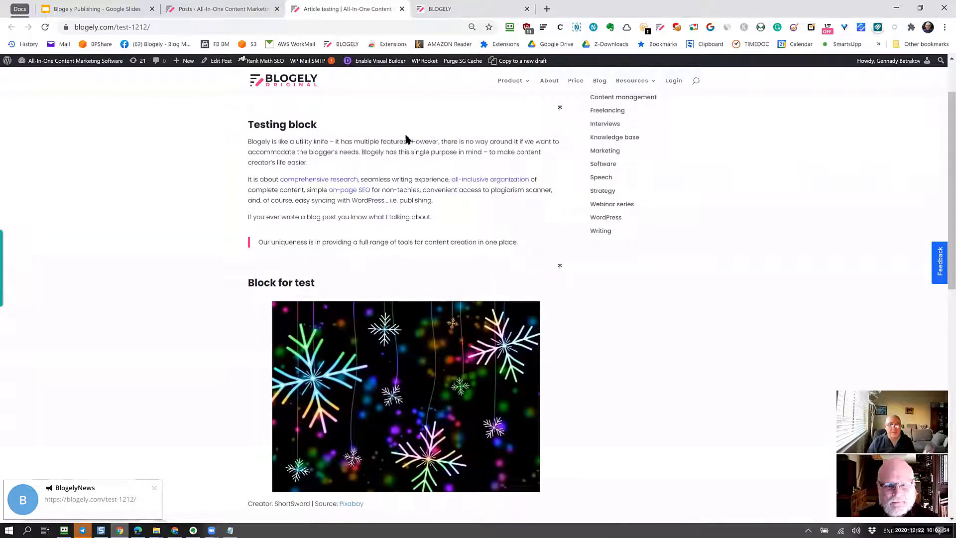
{"action": "scroll", "coordinate": [328, 232], "scroll_direction": "down", "scroll_amount": 1}
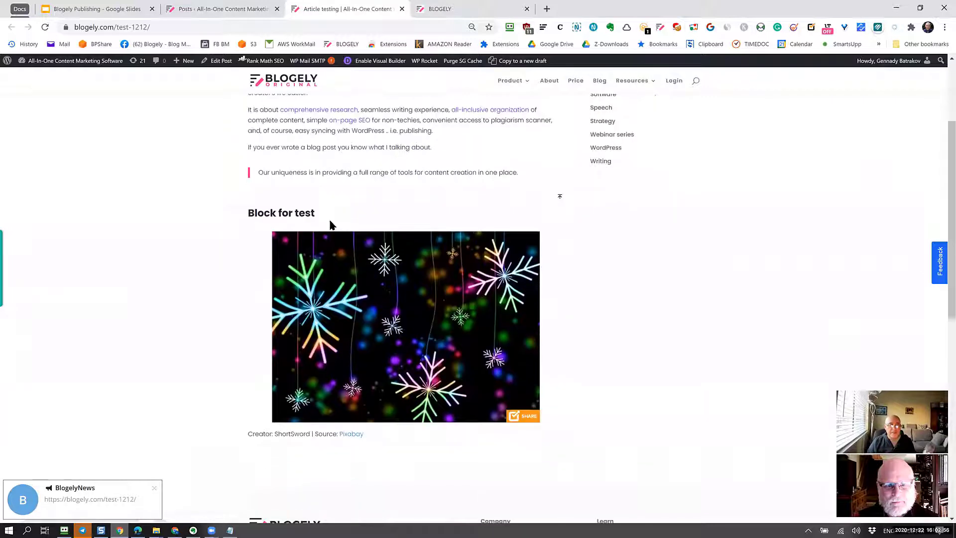
{"action": "scroll", "coordinate": [416, 285], "scroll_direction": "up", "scroll_amount": 3}
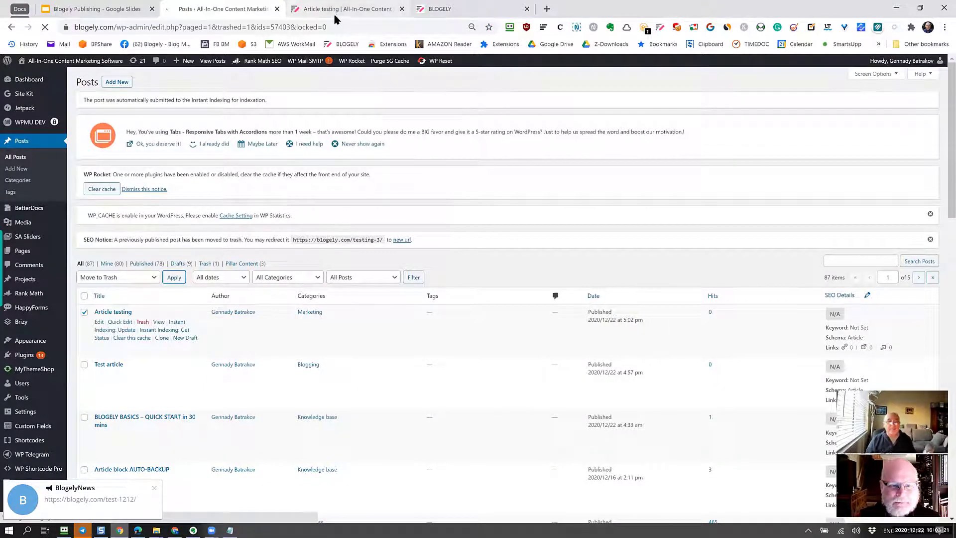
Glance at the live post, then dismiss Blogely's Success message.
{"action": "left_click", "coordinate": [352, 13]}
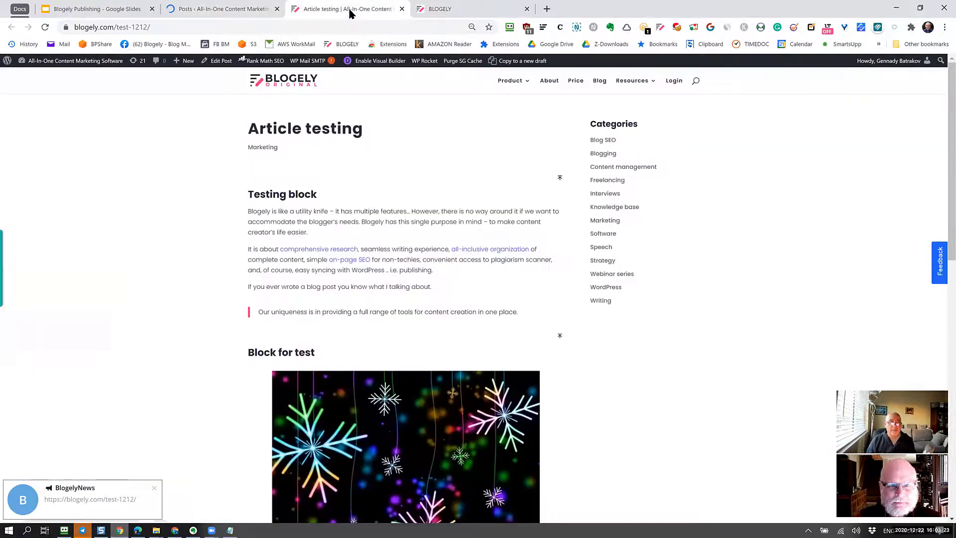
{"action": "left_click", "coordinate": [426, 10]}
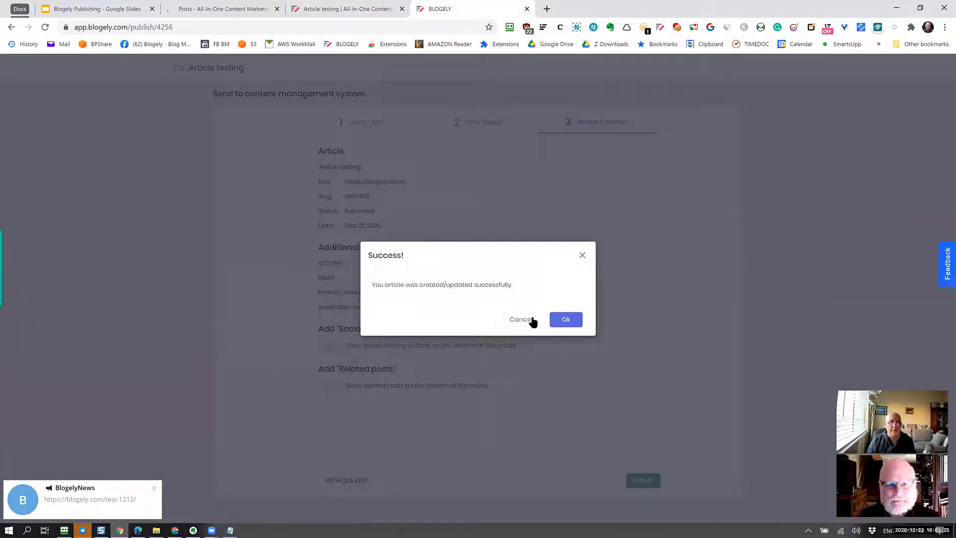
{"action": "left_click", "coordinate": [578, 323]}
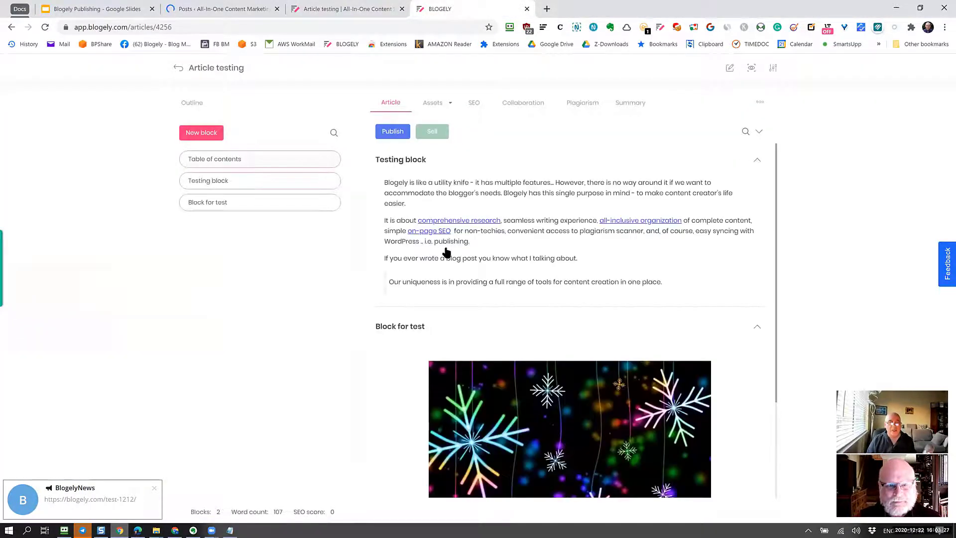
{"action": "scroll", "coordinate": [498, 324], "scroll_direction": "down", "scroll_amount": 3}
Start republishing via Publish and Next Step, then check the live post and WordPress posts list.
{"action": "left_click", "coordinate": [393, 132]}
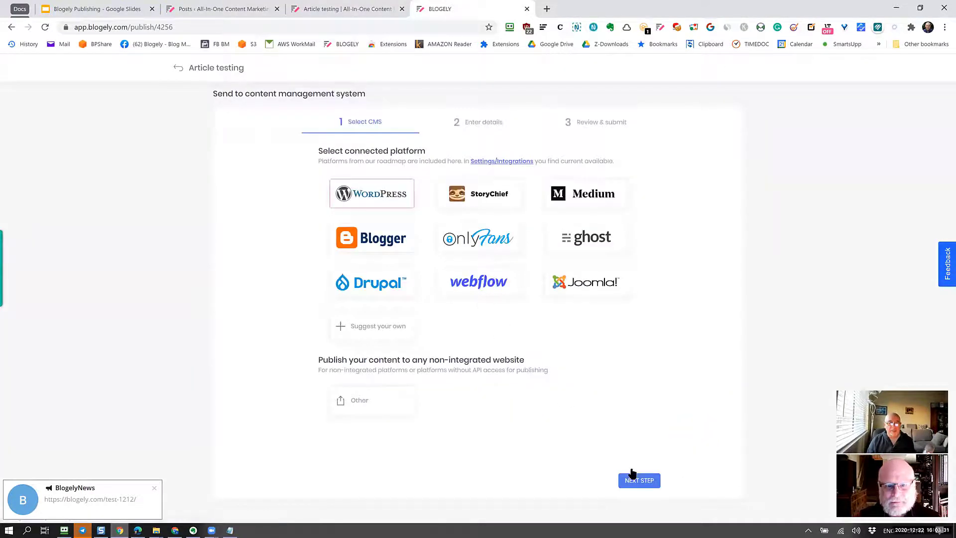
{"action": "left_click", "coordinate": [647, 483]}
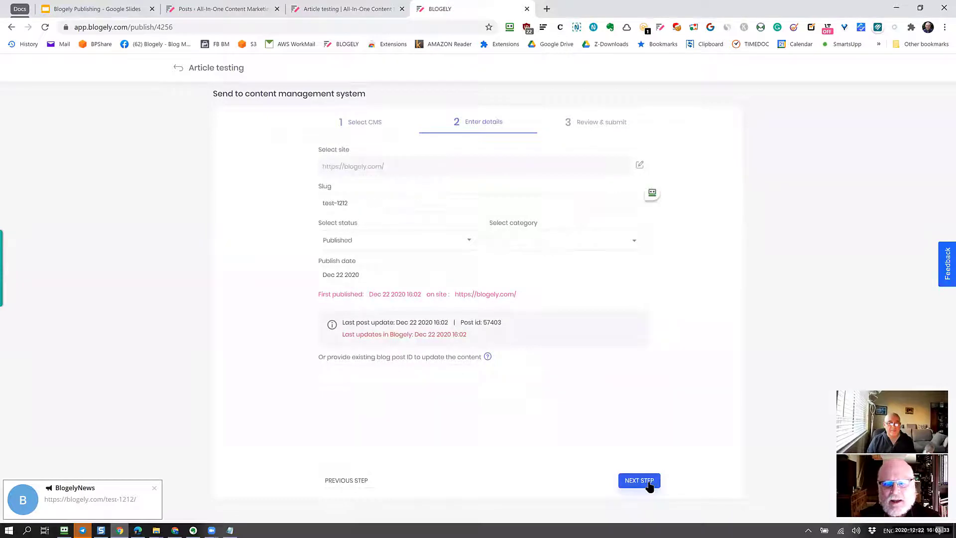
{"action": "left_click", "coordinate": [328, 9]}
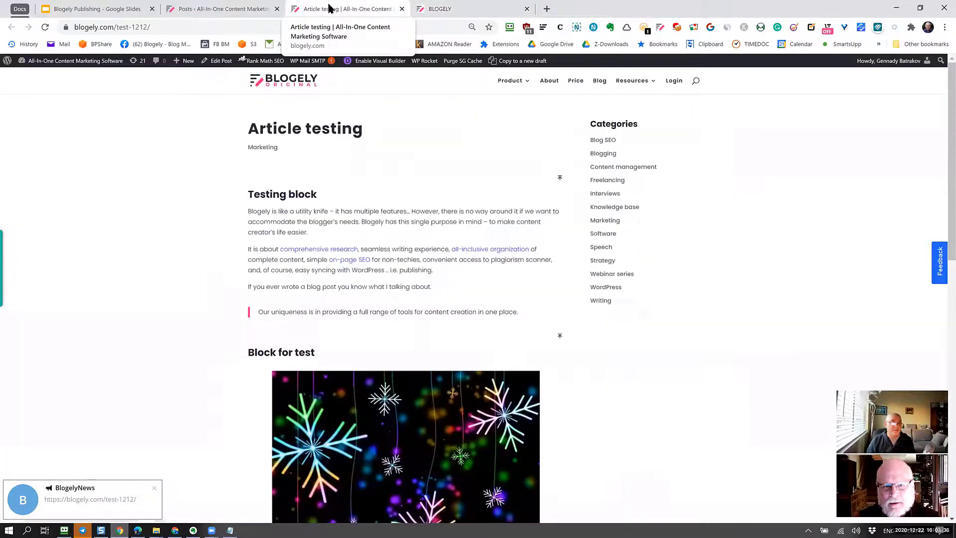
{"action": "left_click", "coordinate": [209, 9]}
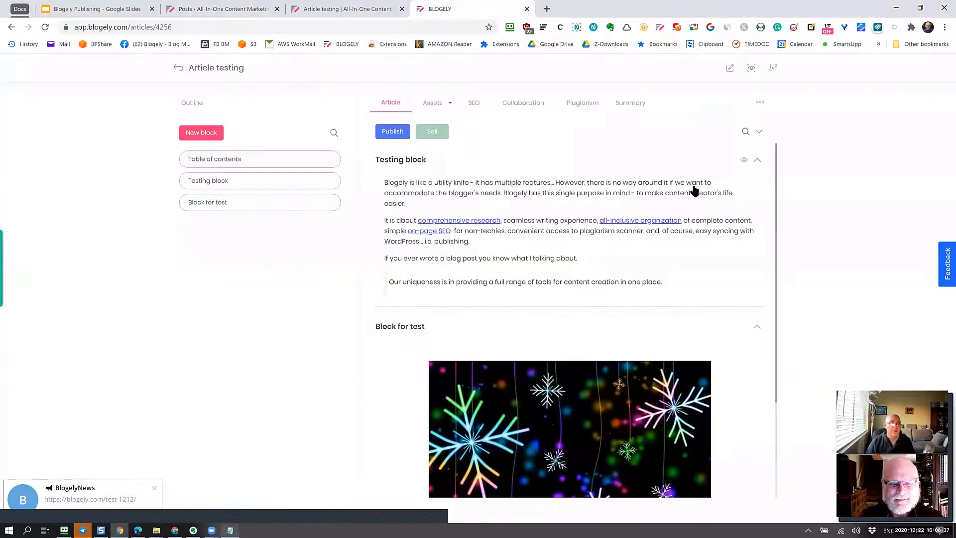
Upload Basics - Quick Start.jpeg from Z-DOWNLOADS as the article's featured image.
{"action": "left_click", "coordinate": [771, 70]}
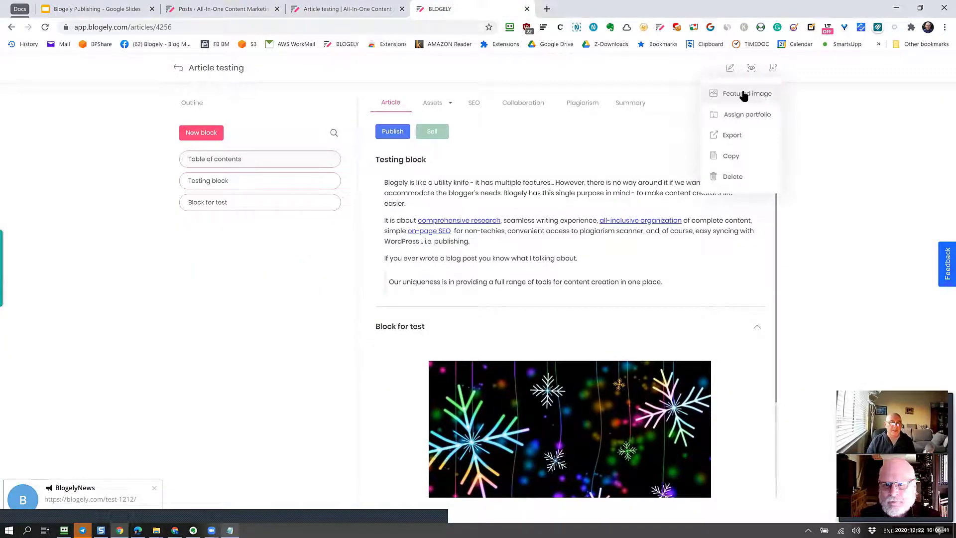
{"action": "left_click", "coordinate": [744, 94]}
{"action": "left_click", "coordinate": [486, 255]}
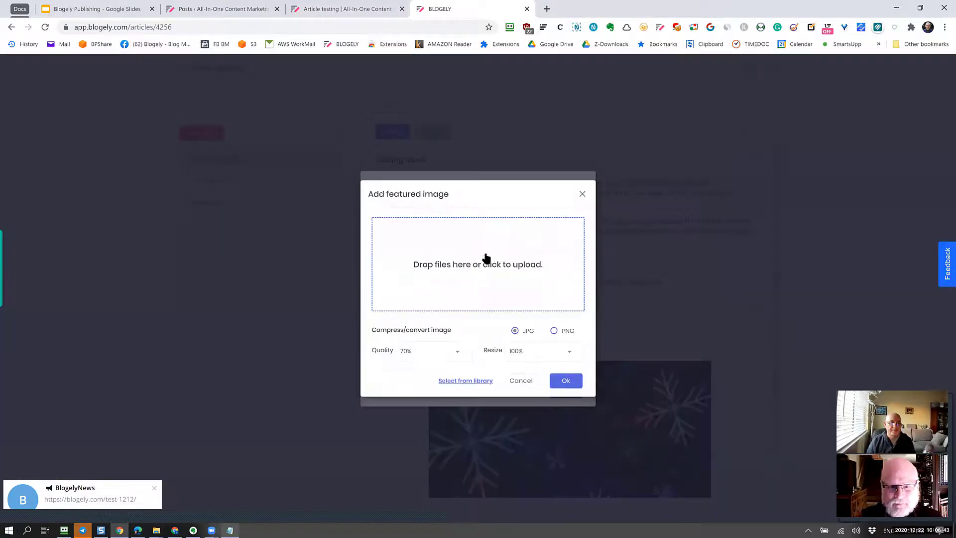
{"action": "left_click", "coordinate": [486, 265]}
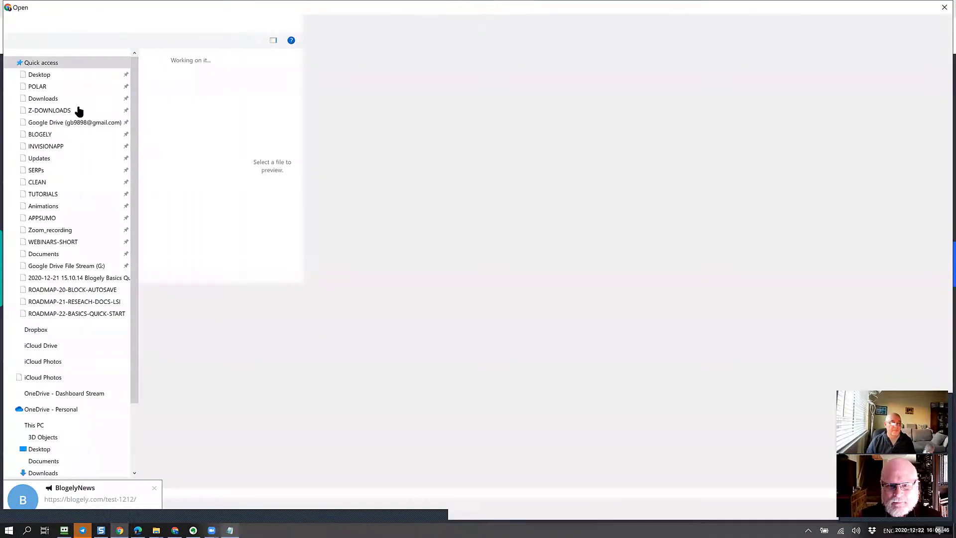
{"action": "left_click", "coordinate": [76, 109]}
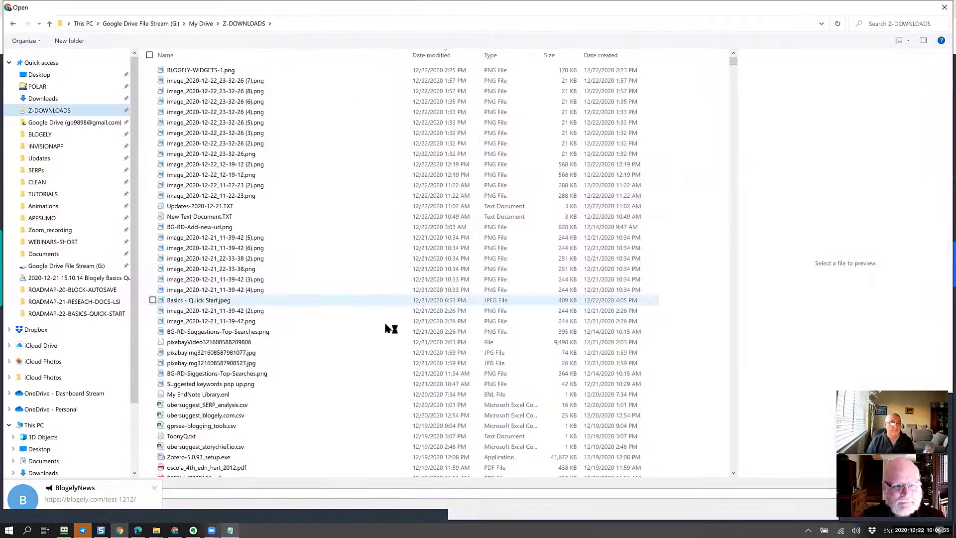
{"action": "left_click", "coordinate": [232, 303]}
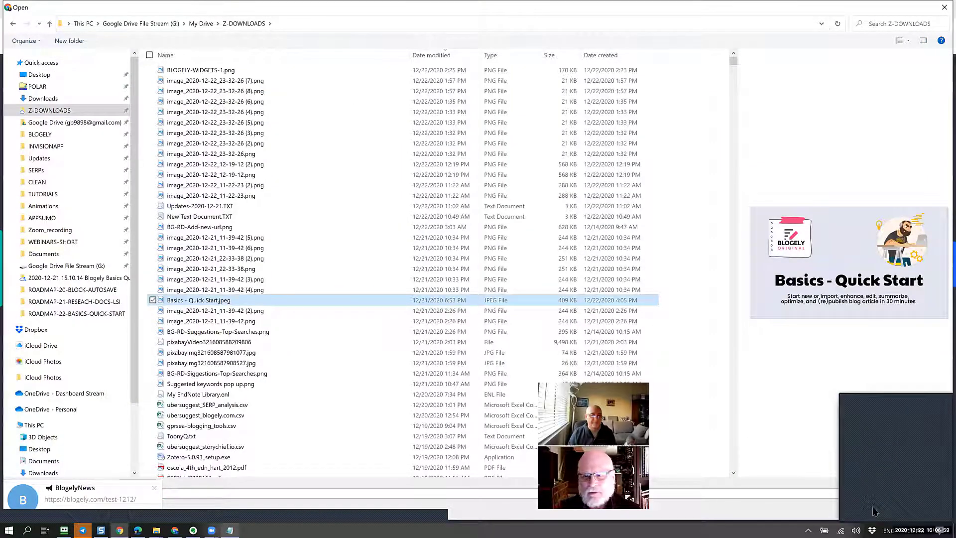
{"action": "left_click", "coordinate": [873, 511]}
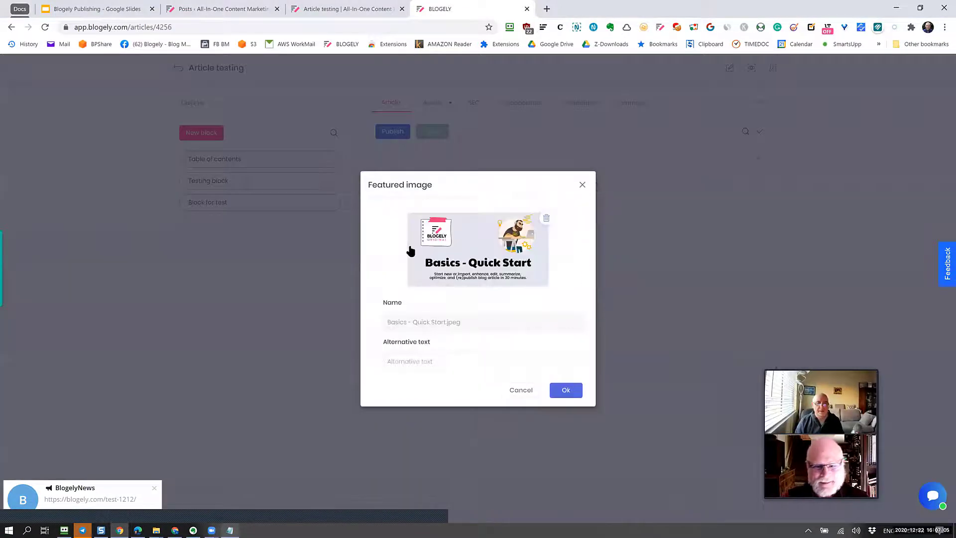
{"action": "left_click", "coordinate": [564, 392]}
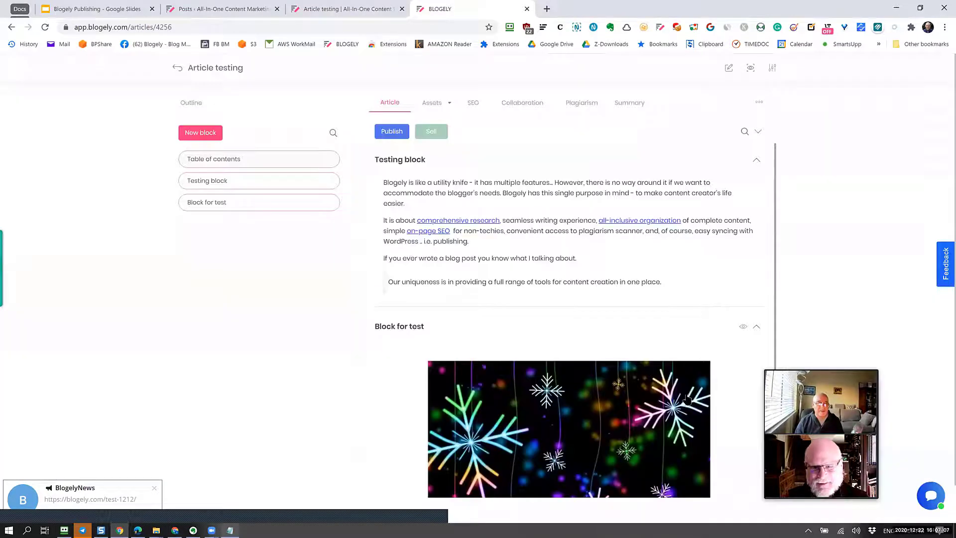
Add the Excited Season 3 GIF from Giphy to the library and insert it into Block for test.
{"action": "scroll", "coordinate": [560, 342], "scroll_direction": "down", "scroll_amount": 3}
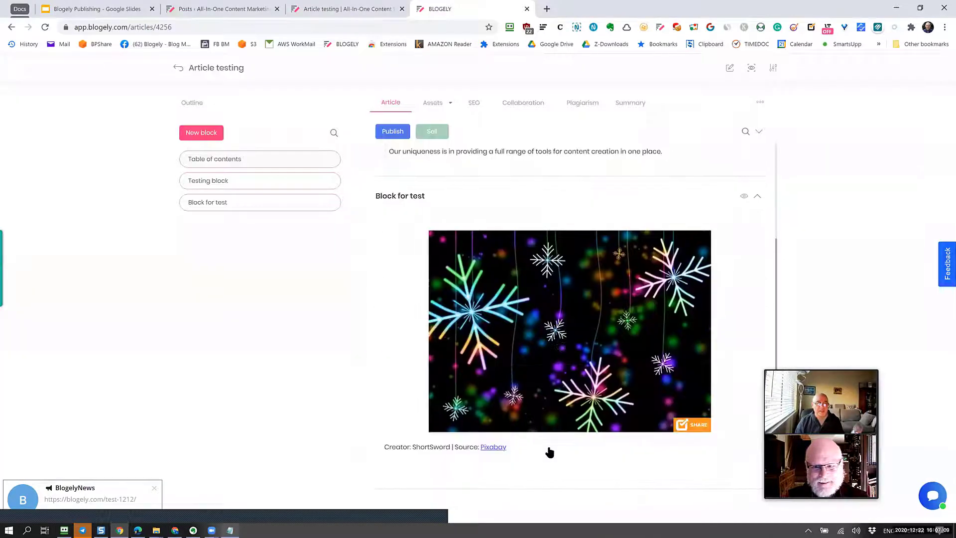
{"action": "left_click", "coordinate": [547, 470]}
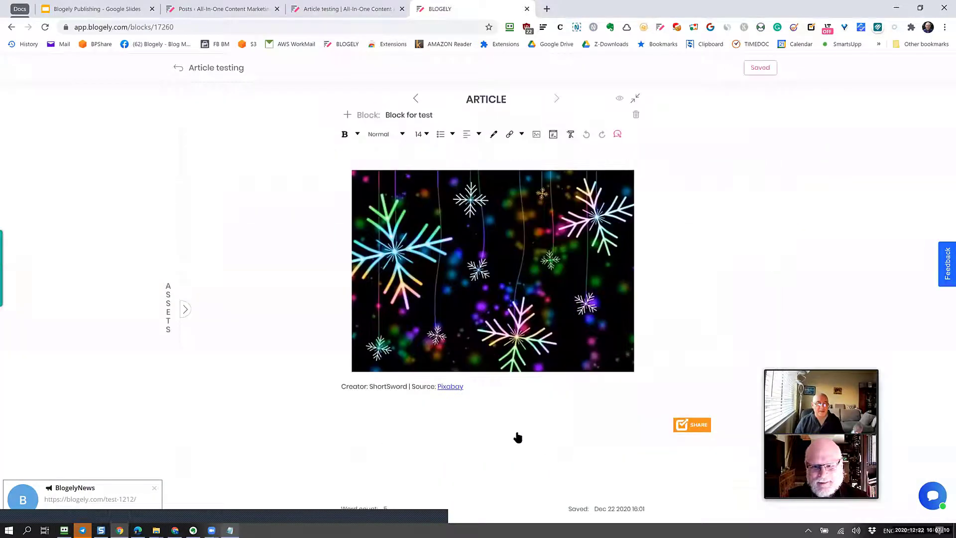
{"action": "left_click", "coordinate": [175, 310]}
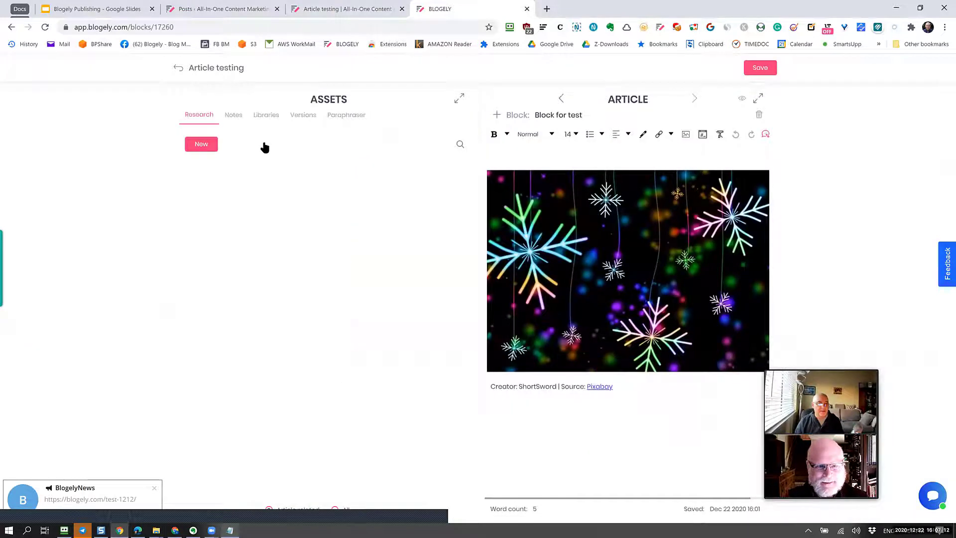
{"action": "left_click", "coordinate": [267, 115]}
{"action": "left_click", "coordinate": [212, 144]}
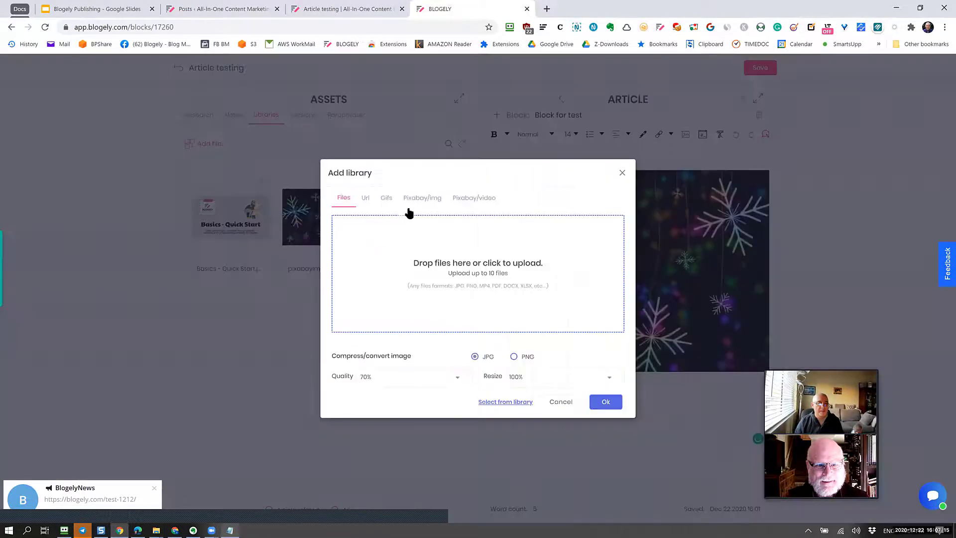
{"action": "left_click", "coordinate": [387, 198]}
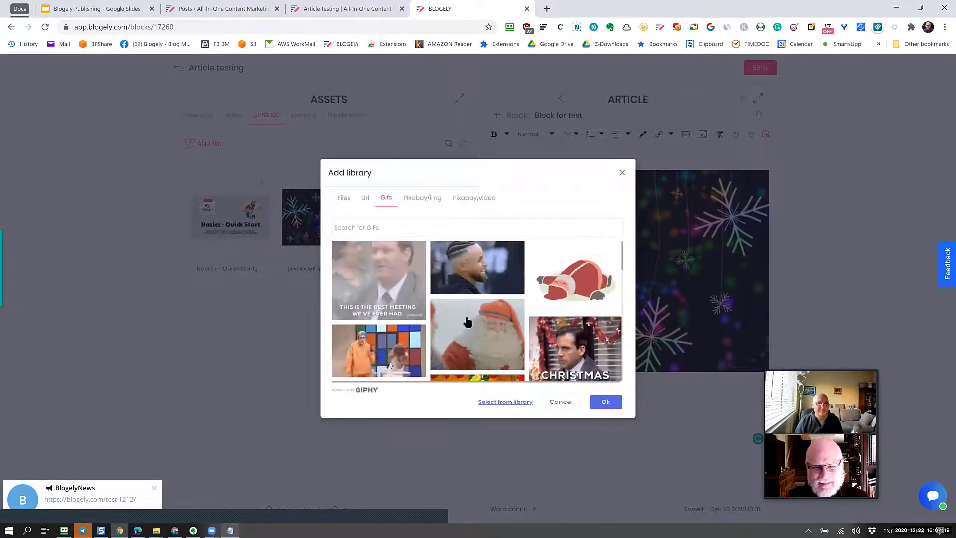
{"action": "left_click", "coordinate": [605, 404]}
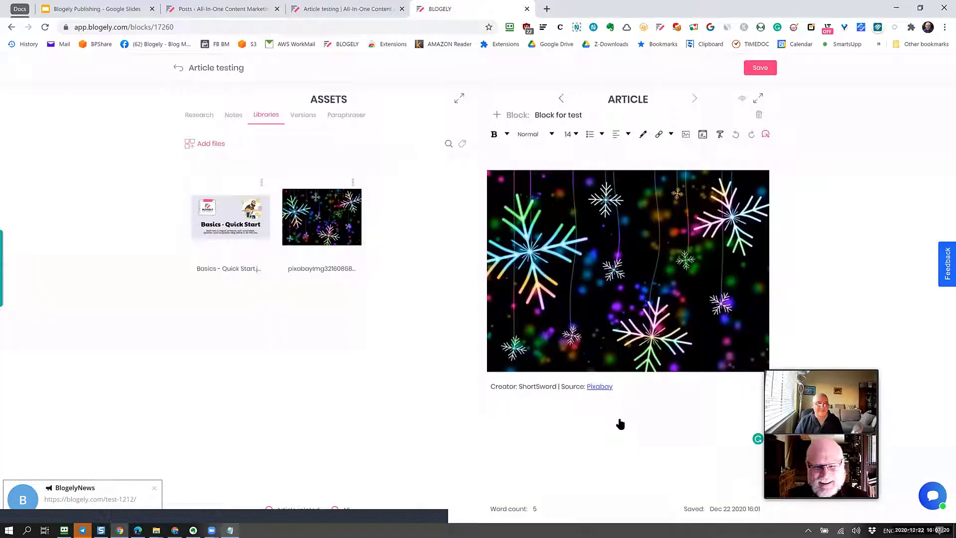
{"action": "left_click", "coordinate": [260, 184]}
{"action": "left_click", "coordinate": [236, 197]}
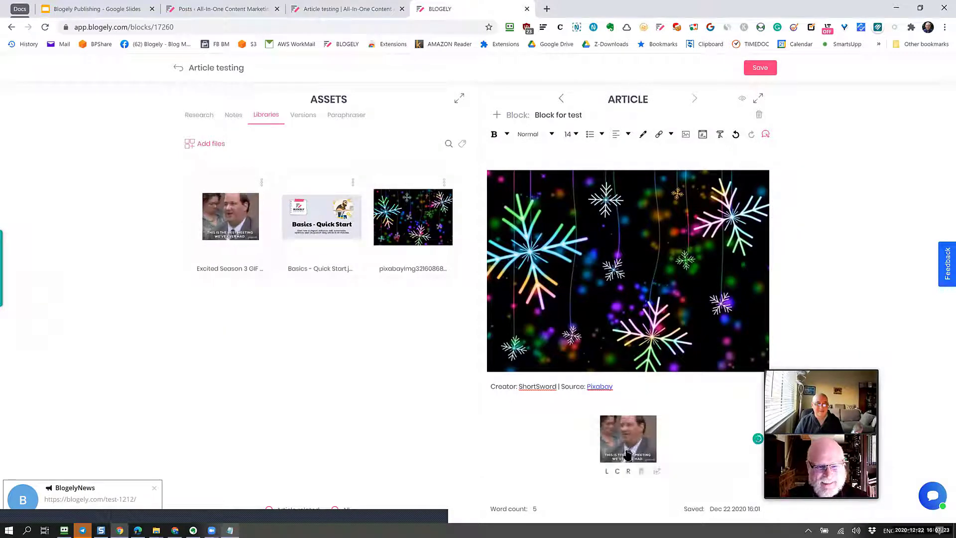
Resize the GIF embed to a height of 300 and return to the article overview.
{"action": "left_click", "coordinate": [656, 472]}
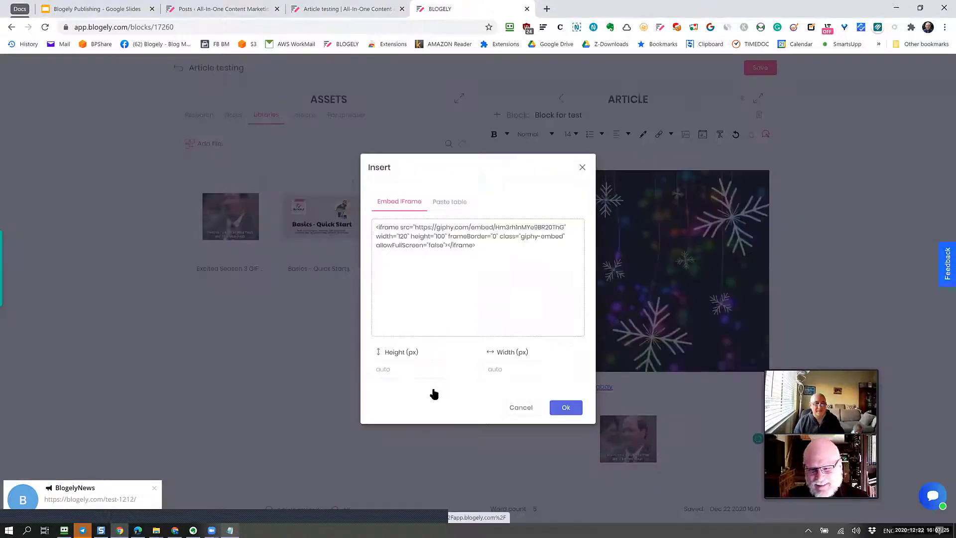
{"action": "left_click", "coordinate": [430, 374]}
{"action": "type", "text": "3"}
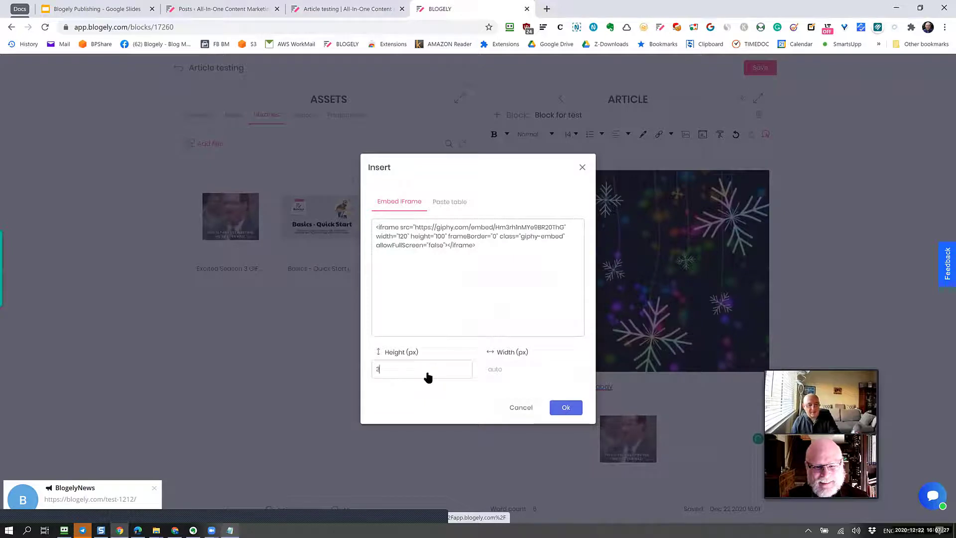
{"action": "type", "text": "00"}
{"action": "left_click", "coordinate": [510, 374]}
{"action": "type", "text": "300"}
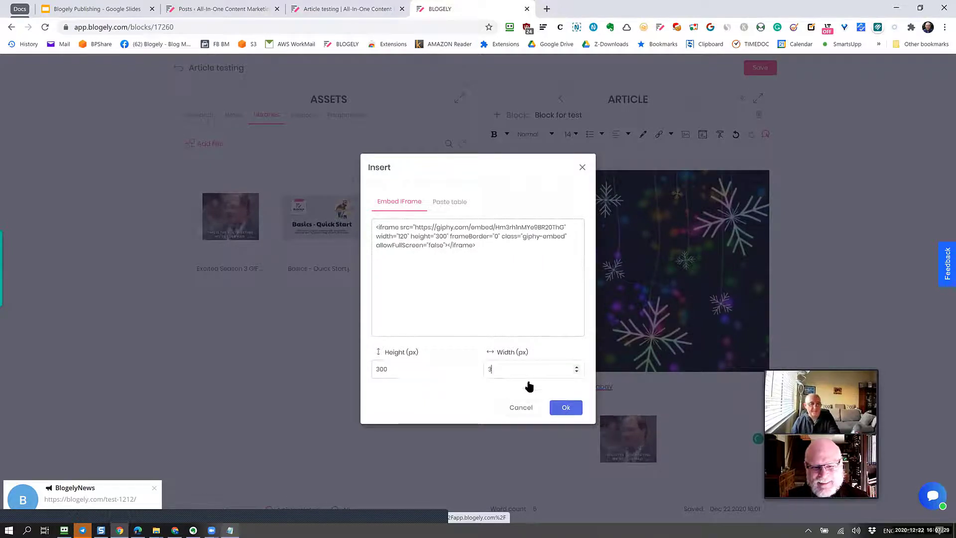
{"action": "left_click", "coordinate": [568, 409]}
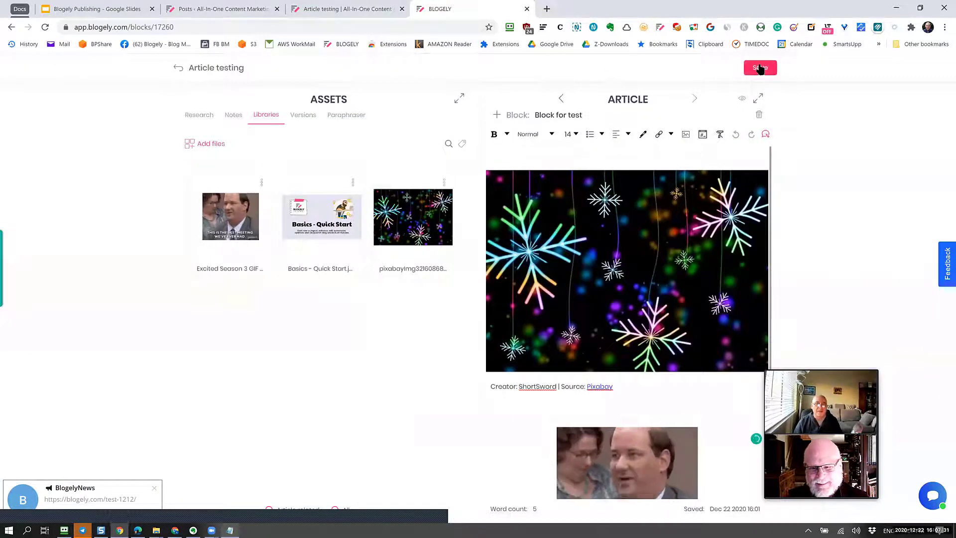
{"action": "left_click", "coordinate": [195, 71]}
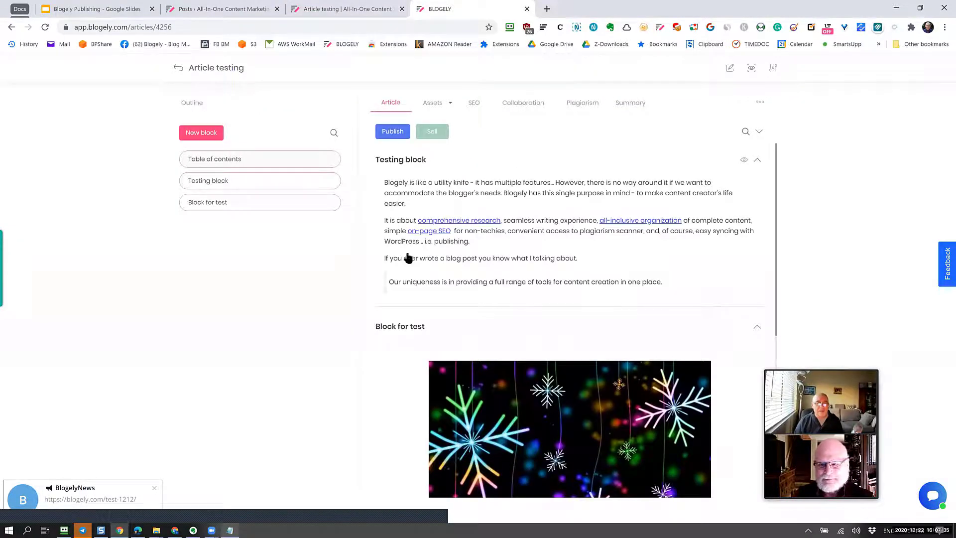
Republish the updated Article testing post to WordPress and dismiss the Success message.
{"action": "left_click", "coordinate": [399, 135]}
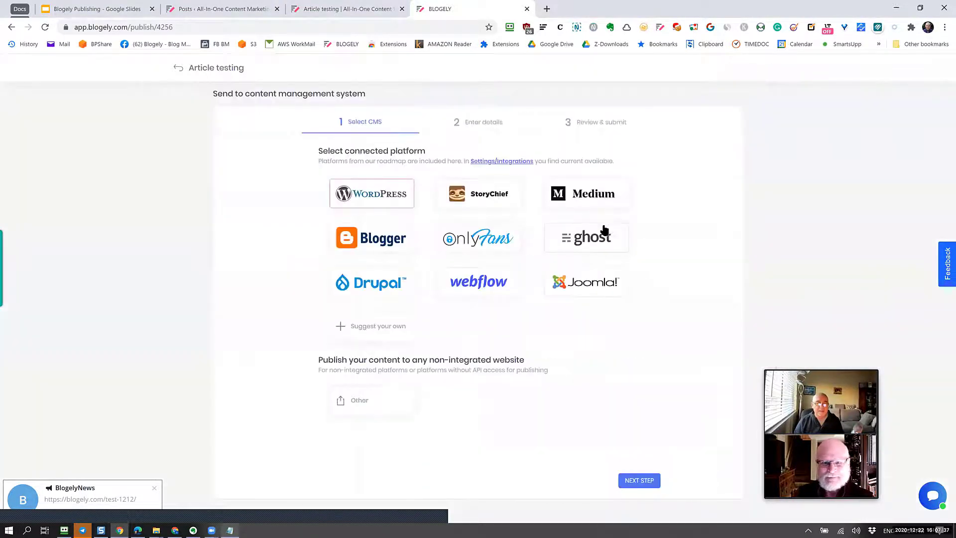
{"action": "left_click", "coordinate": [643, 485]}
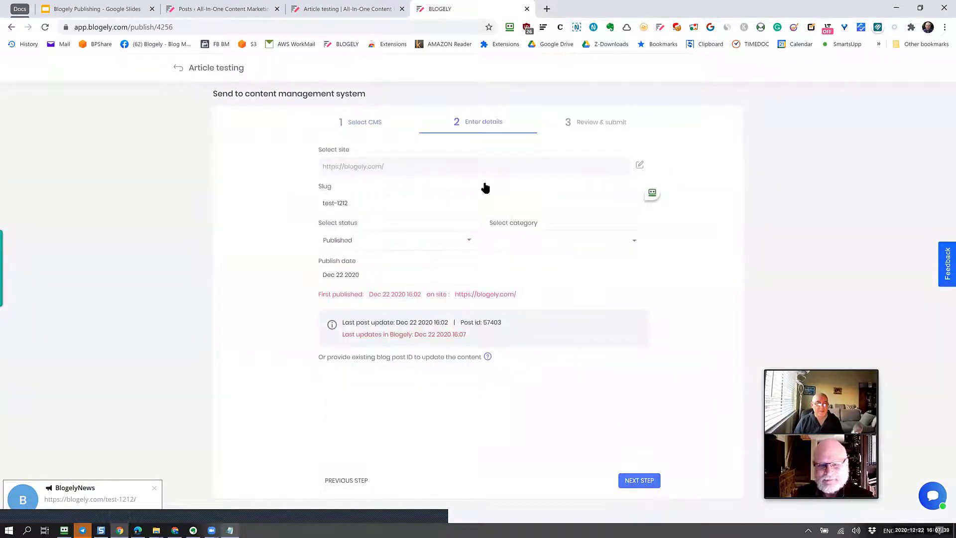
{"action": "left_click", "coordinate": [637, 479]}
{"action": "left_click", "coordinate": [653, 487]}
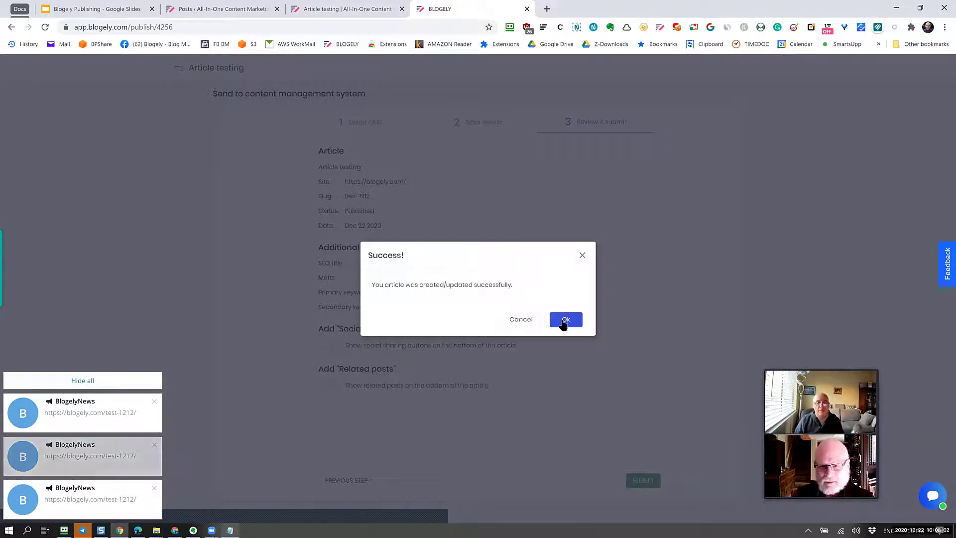
{"action": "left_click", "coordinate": [580, 326]}
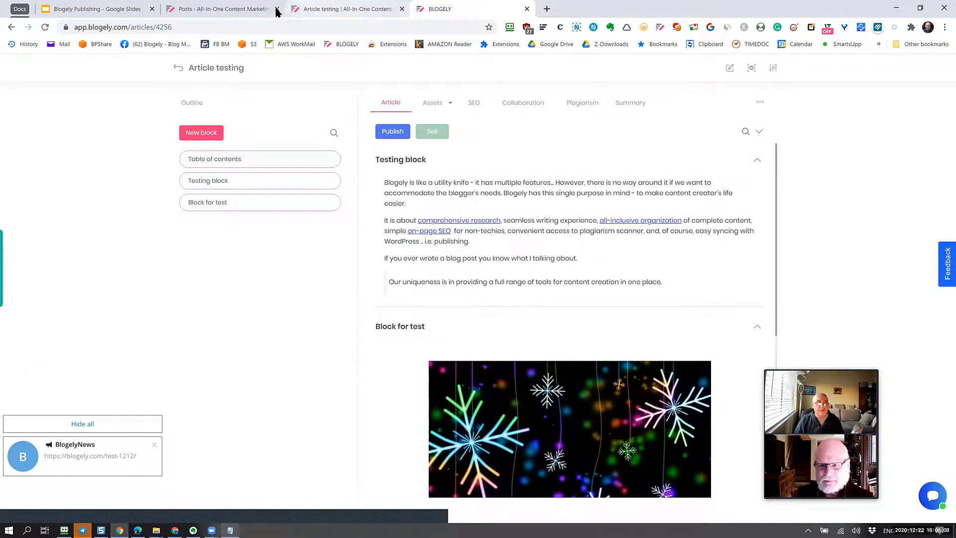
Open the live Article testing post in a new tab from the WordPress posts list.
{"action": "left_click", "coordinate": [215, 9]}
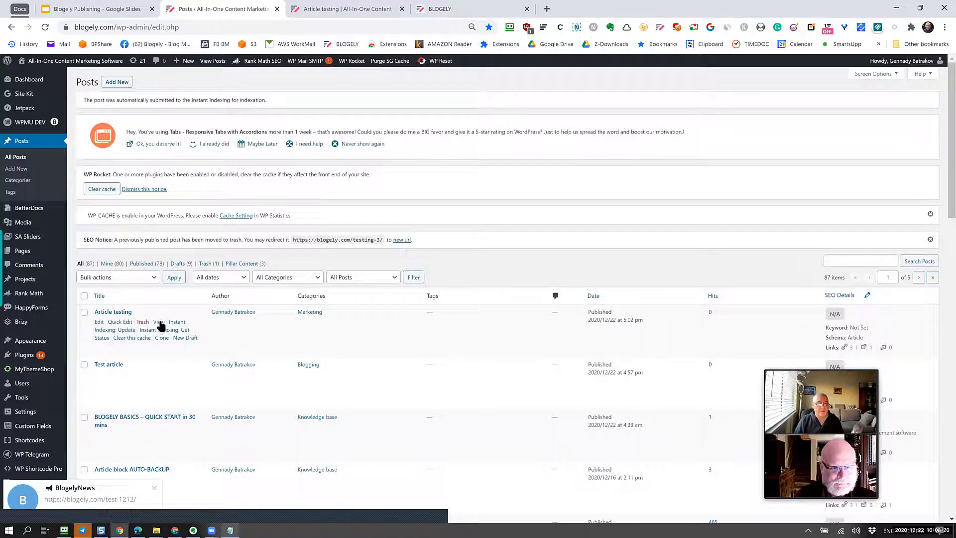
{"action": "right_click", "coordinate": [159, 322]}
{"action": "left_click", "coordinate": [215, 38]}
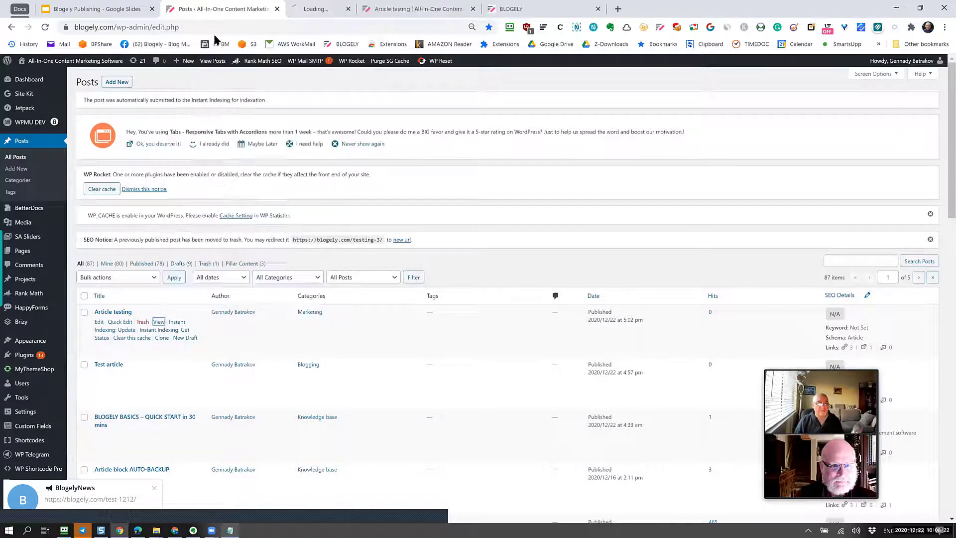
{"action": "left_click", "coordinate": [318, 9]}
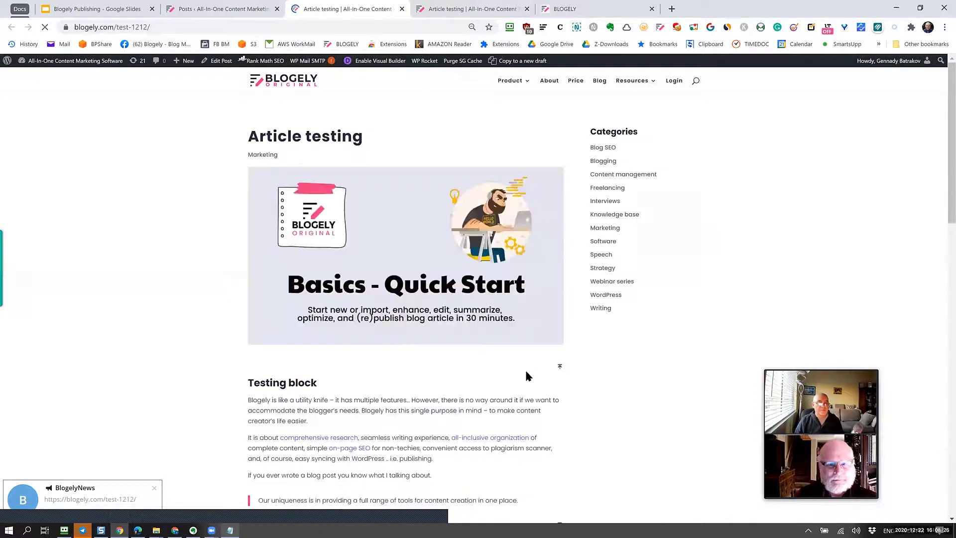
Scroll through the live post to verify the Basics - Quick Start featured image and GIF.
{"action": "scroll", "coordinate": [527, 381], "scroll_direction": "down", "scroll_amount": 10}
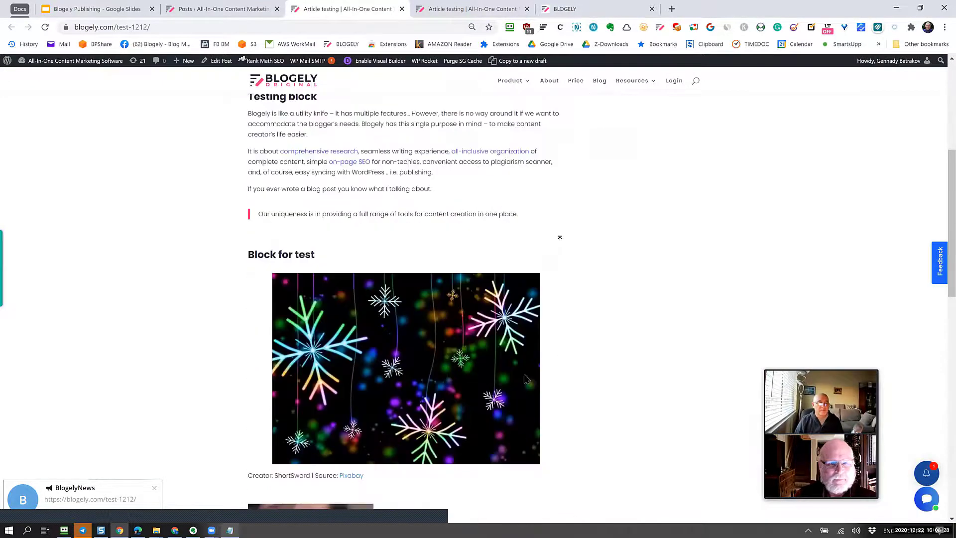
{"action": "scroll", "coordinate": [526, 379], "scroll_direction": "down", "scroll_amount": 3}
{"action": "scroll", "coordinate": [525, 379], "scroll_direction": "up", "scroll_amount": 8}
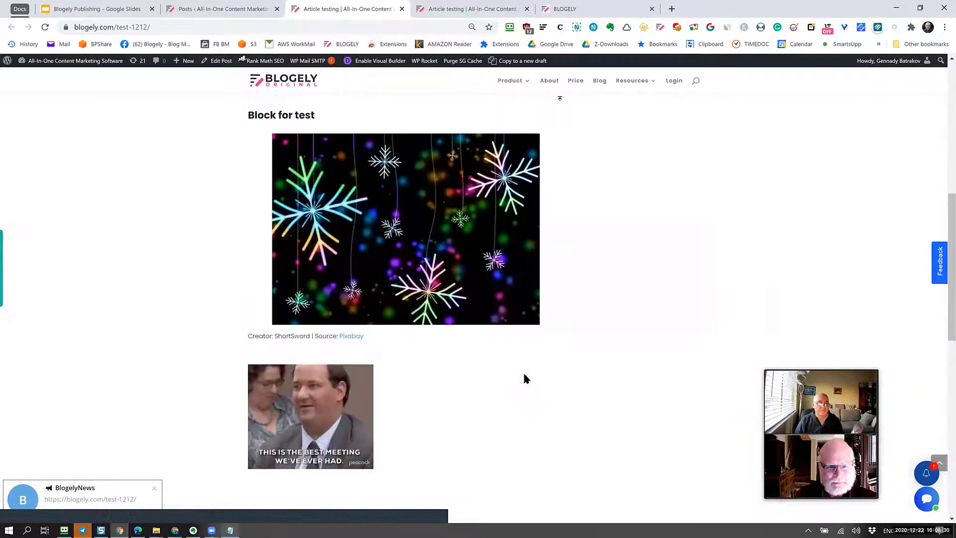
{"action": "scroll", "coordinate": [525, 378], "scroll_direction": "up", "scroll_amount": 5}
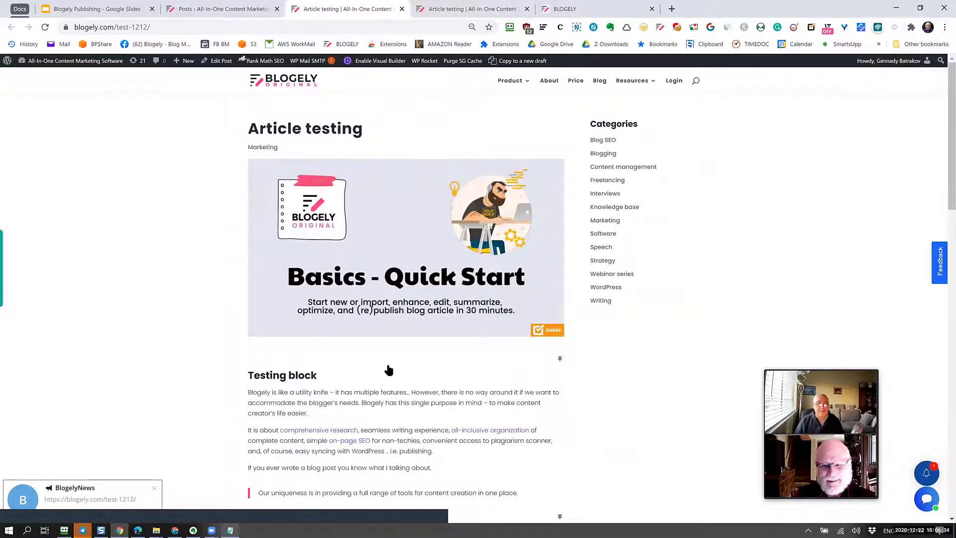
{"action": "scroll", "coordinate": [391, 377], "scroll_direction": "down", "scroll_amount": 4}
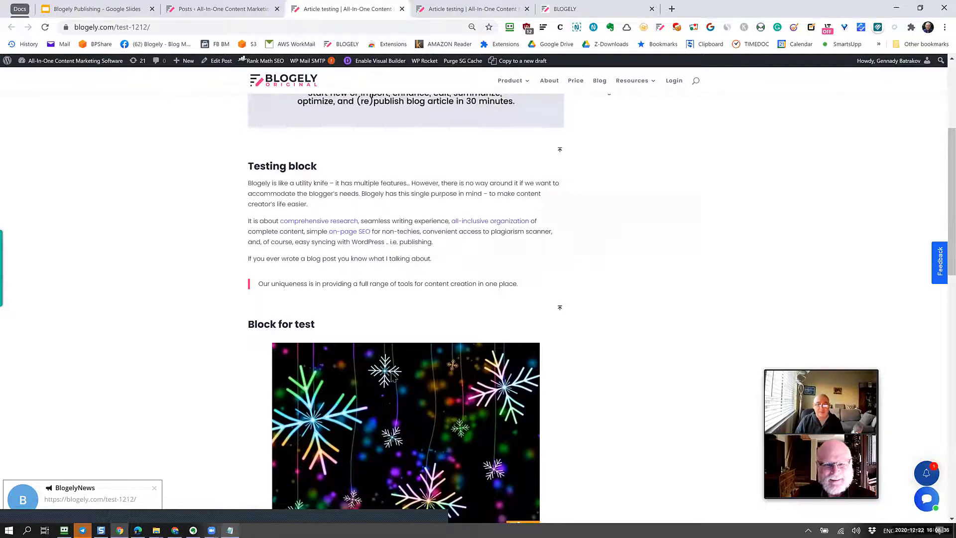
{"action": "scroll", "coordinate": [393, 379], "scroll_direction": "down", "scroll_amount": 4}
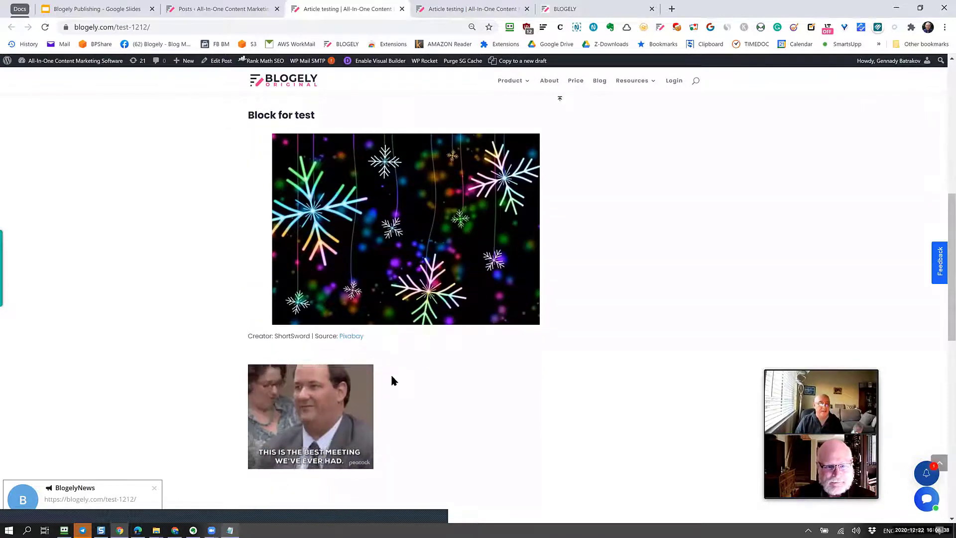
{"action": "scroll", "coordinate": [391, 380], "scroll_direction": "up", "scroll_amount": 8}
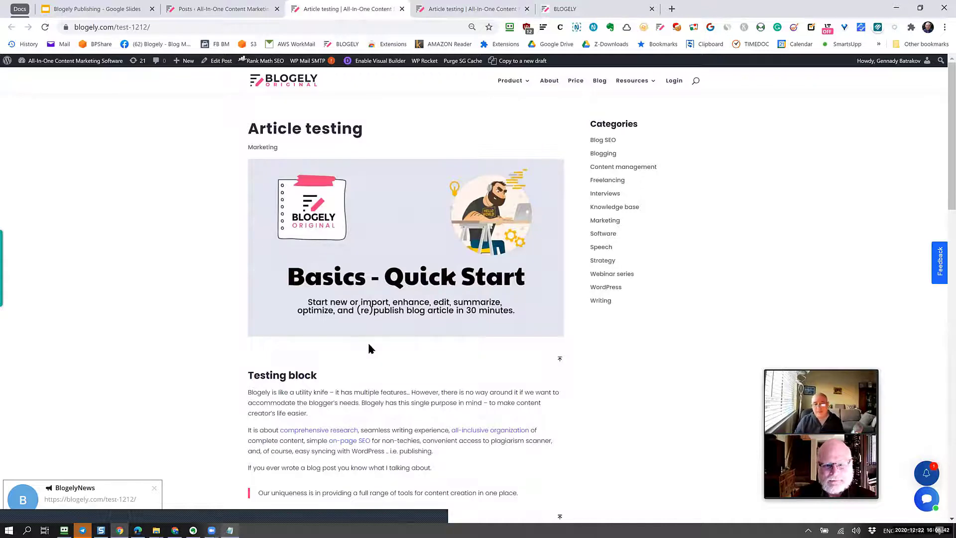
{"action": "scroll", "coordinate": [368, 373], "scroll_direction": "down", "scroll_amount": 4}
{"action": "scroll", "coordinate": [369, 381], "scroll_direction": "up", "scroll_amount": 4}
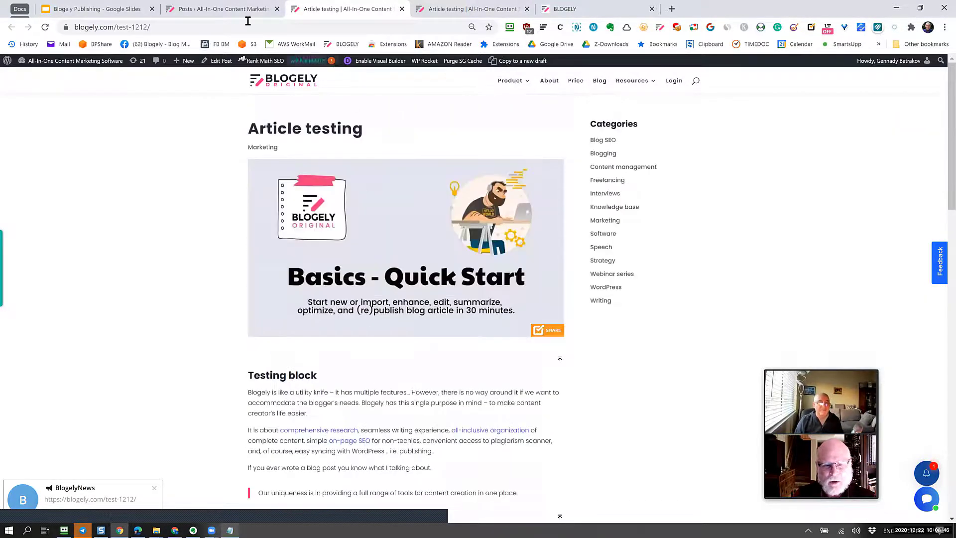
Look at the Publishing benefits slide in Google Slides, then return to the Blogely editor.
{"action": "left_click", "coordinate": [223, 9]}
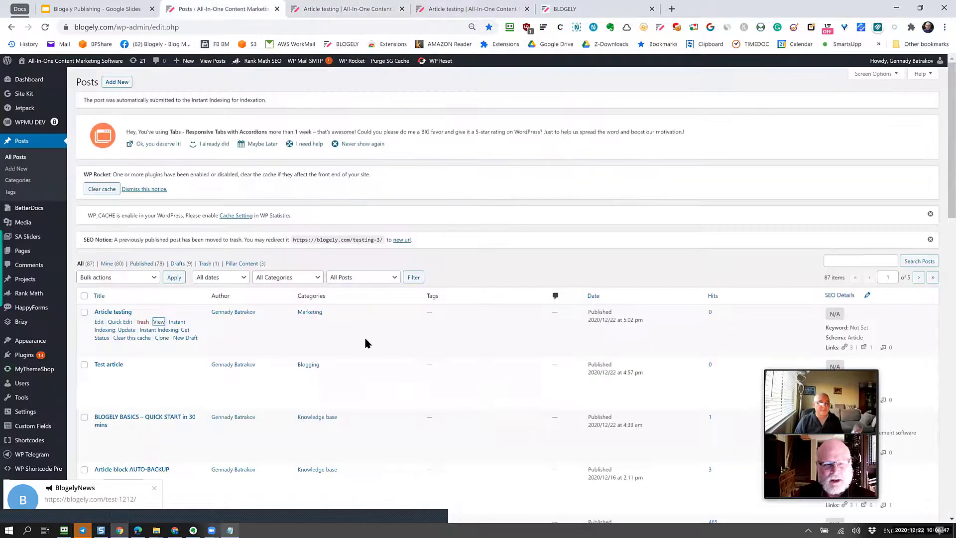
{"action": "left_click", "coordinate": [486, 8]}
{"action": "left_click", "coordinate": [572, 9]}
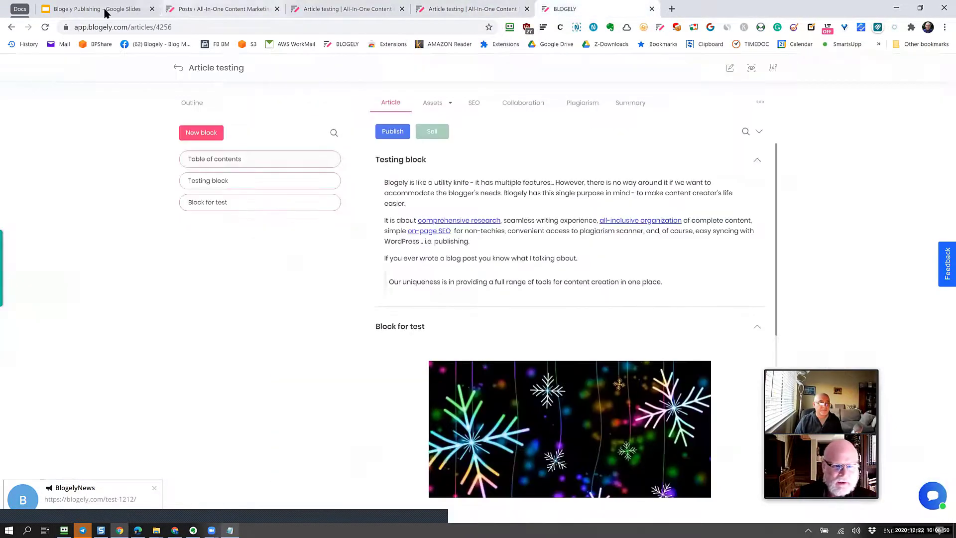
{"action": "left_click", "coordinate": [107, 9]}
{"action": "left_click", "coordinate": [28, 124]}
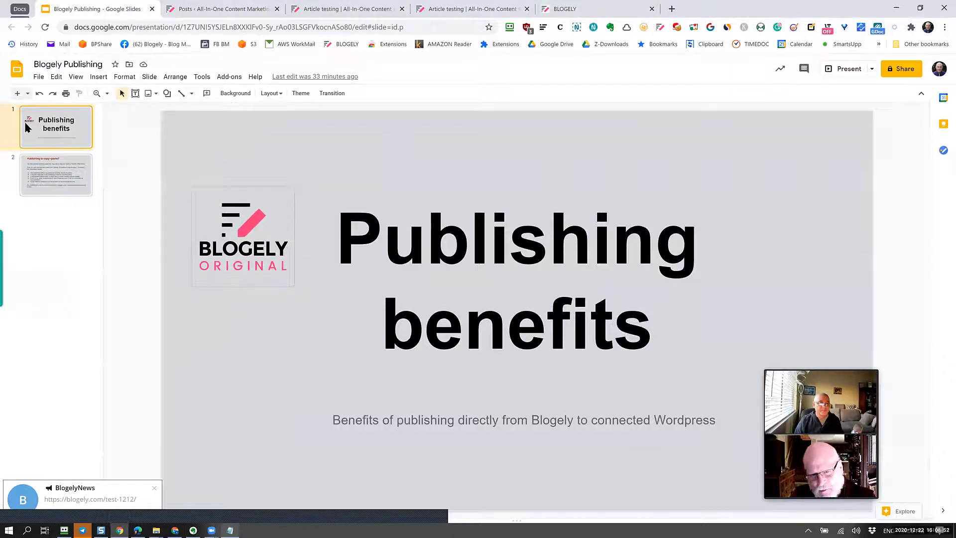
{"action": "left_click", "coordinate": [600, 10]}
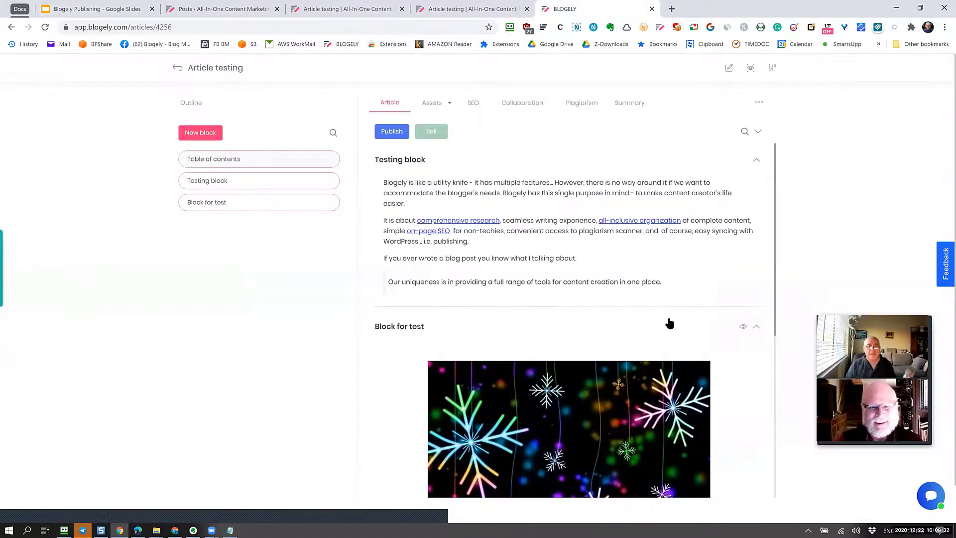